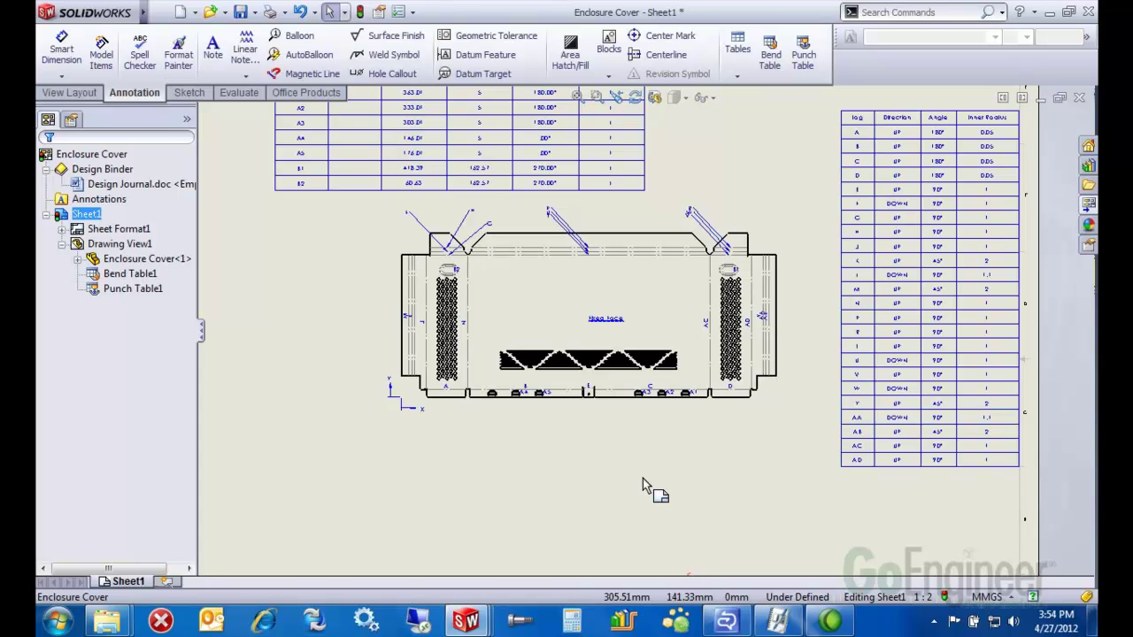
Step: Open Multi Body.SLDPRT from the Extra Credit Sheet Metal Models folder in SolidWorks
mouse_move(106, 620)
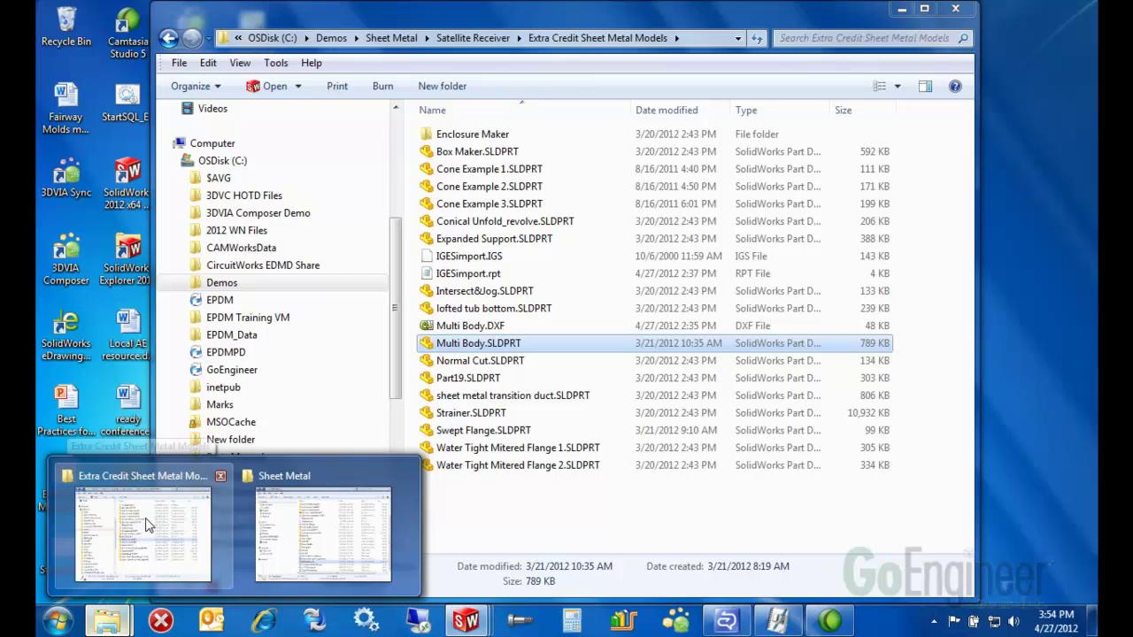
click(147, 524)
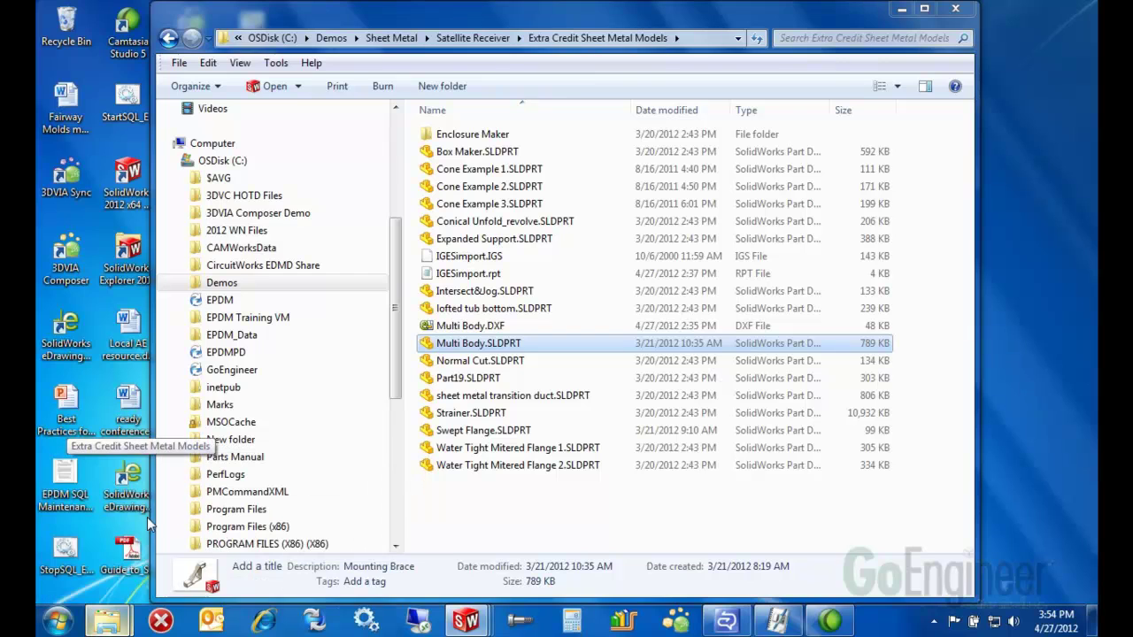
key(alt+Tab)
key(ctrl+Tab)
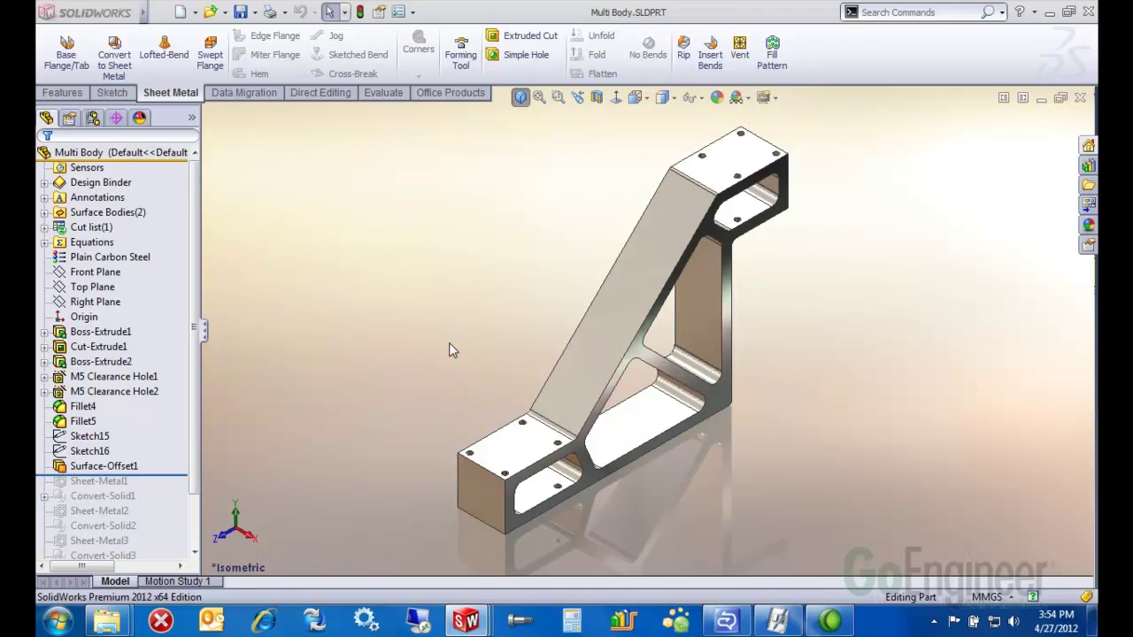
Step: Start Convert to Sheet Metal with 3.00mm thickness and 3.00mm bend radius
mouse_move(448, 343)
middle_down()
mouse_move(434, 289)
mouse_move(440, 342)
middle_up()
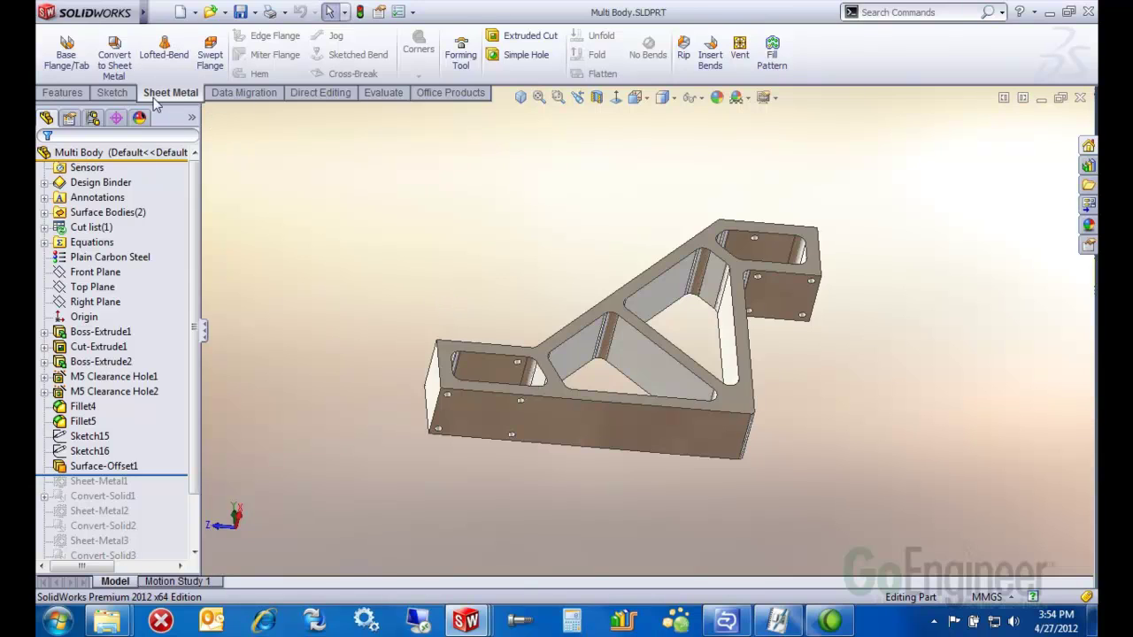
click(115, 57)
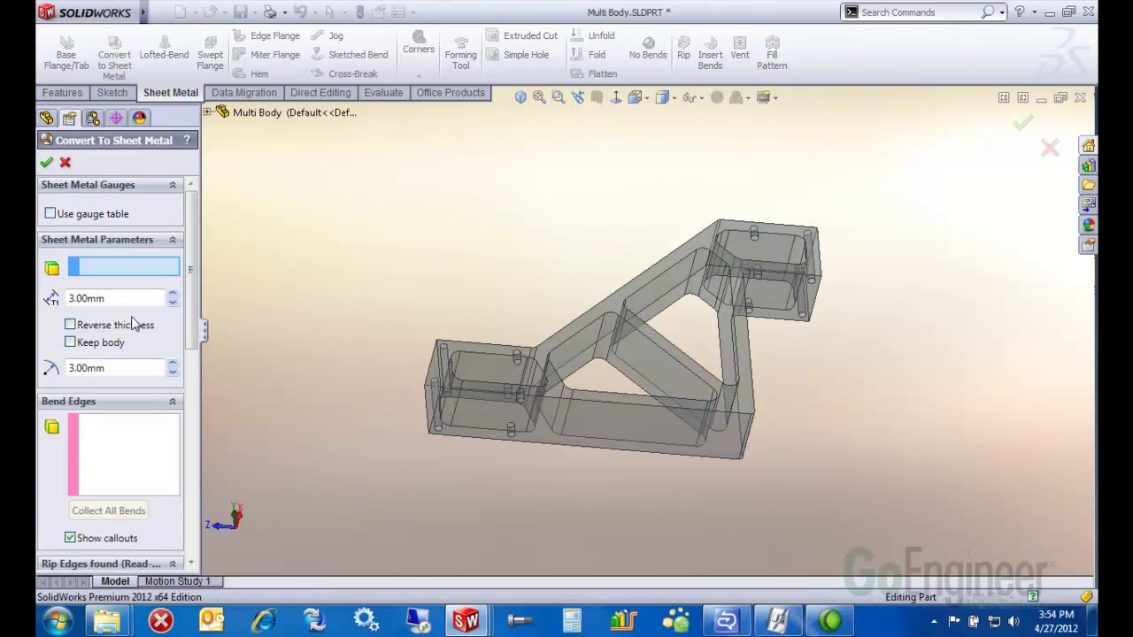
double_click(95, 297)
double_click(116, 367)
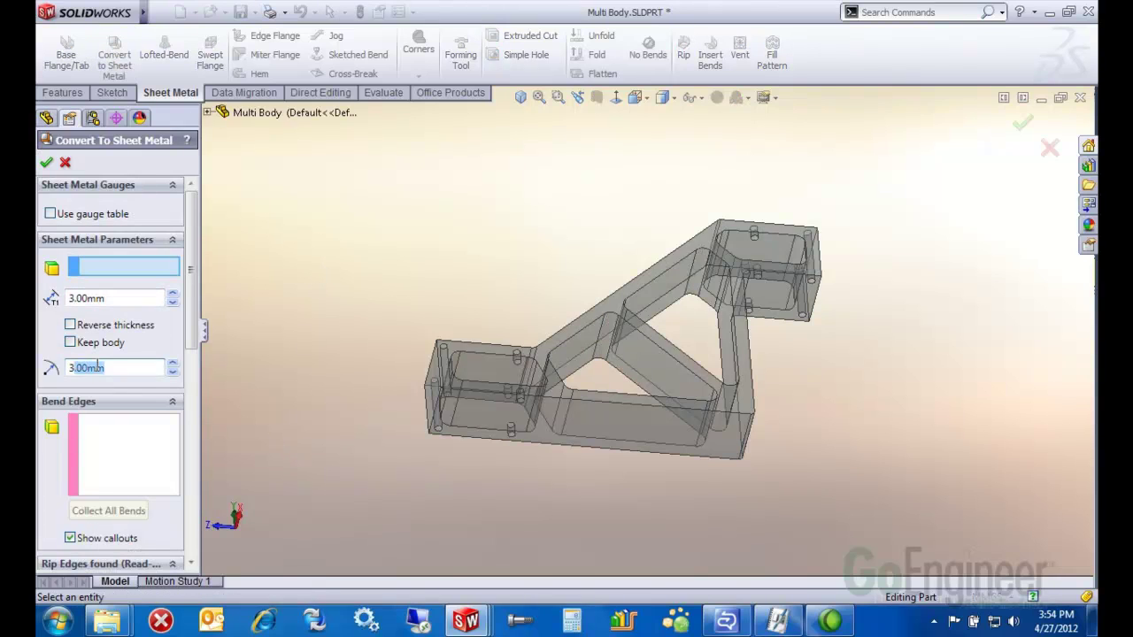
Step: Pick the base's front face as the fixed face
click(549, 438)
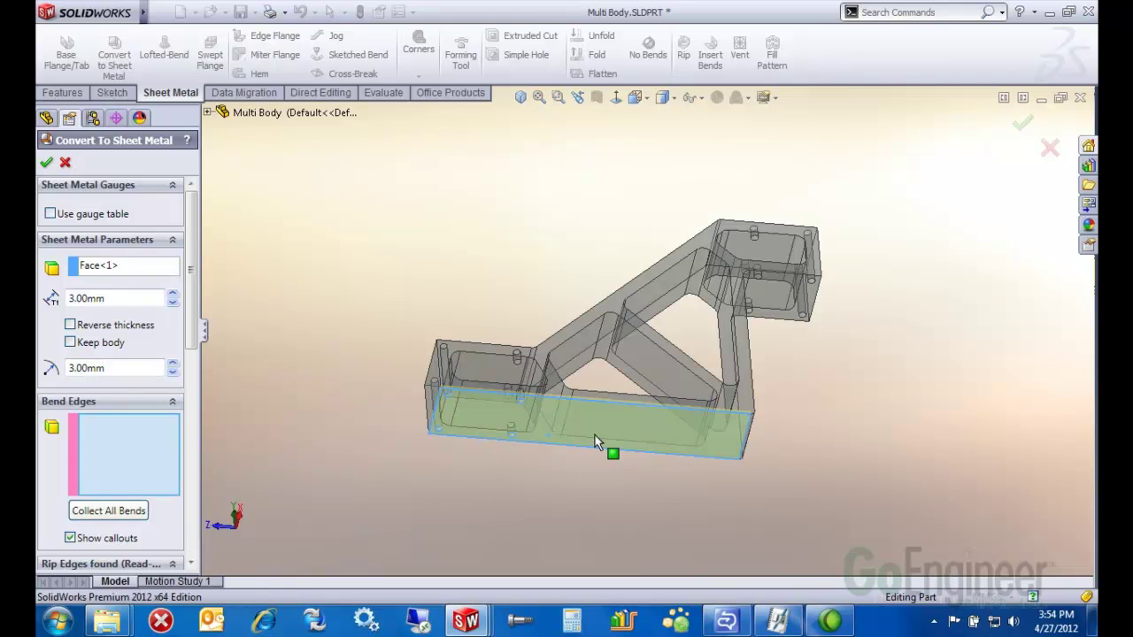
scroll(593, 434, down, 8)
middle_drag(589, 488, 550, 491)
scroll(832, 386, up, 6)
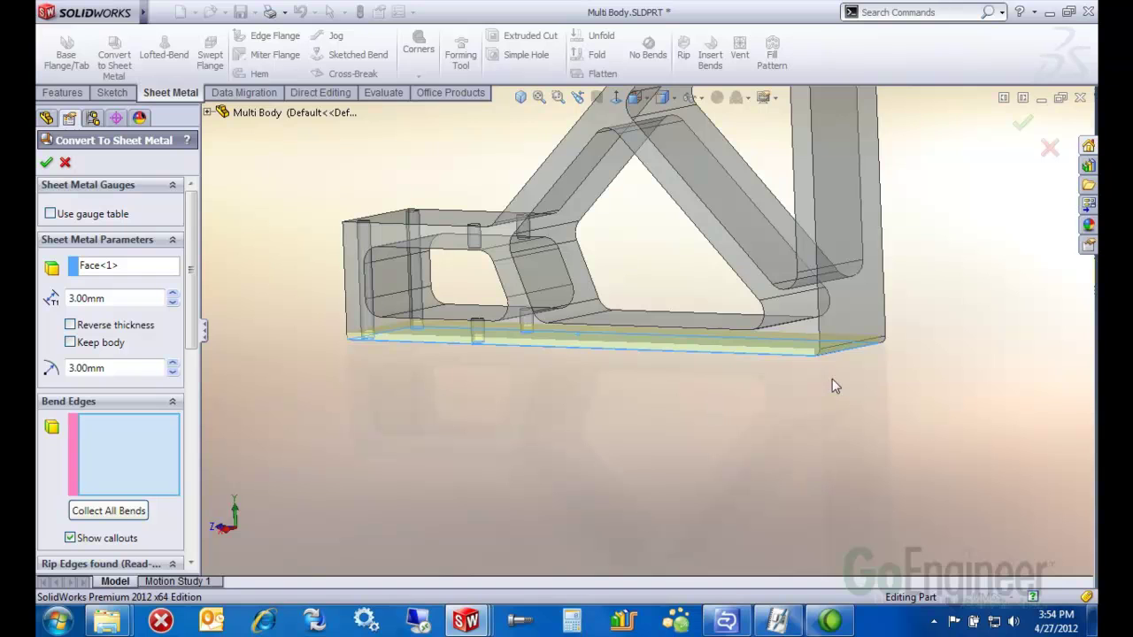
scroll(849, 355, down, 3)
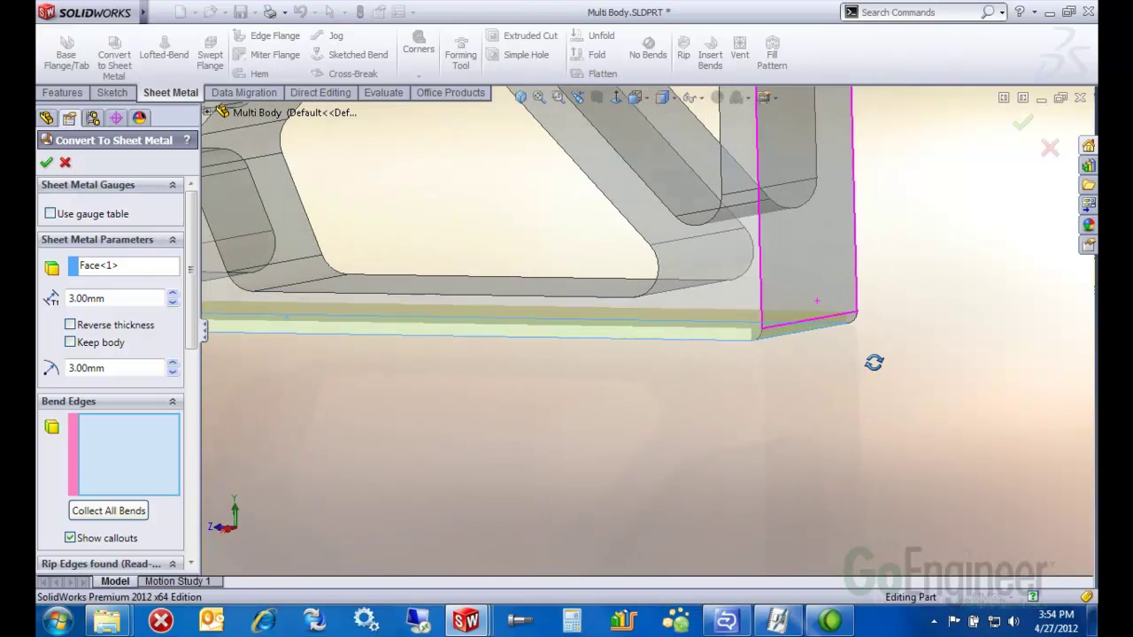
Step: Add the corner edge and the vertical face's top edge as bend edges
click(840, 329)
scroll(839, 319, up, 3)
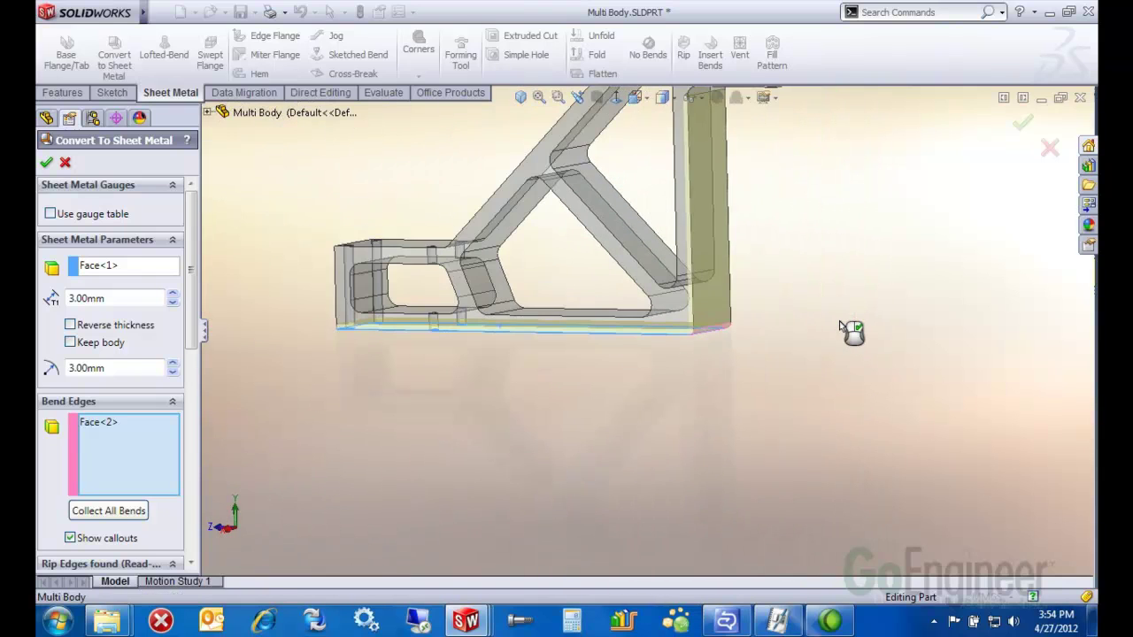
scroll(697, 230, up, 2)
scroll(672, 300, down, 5)
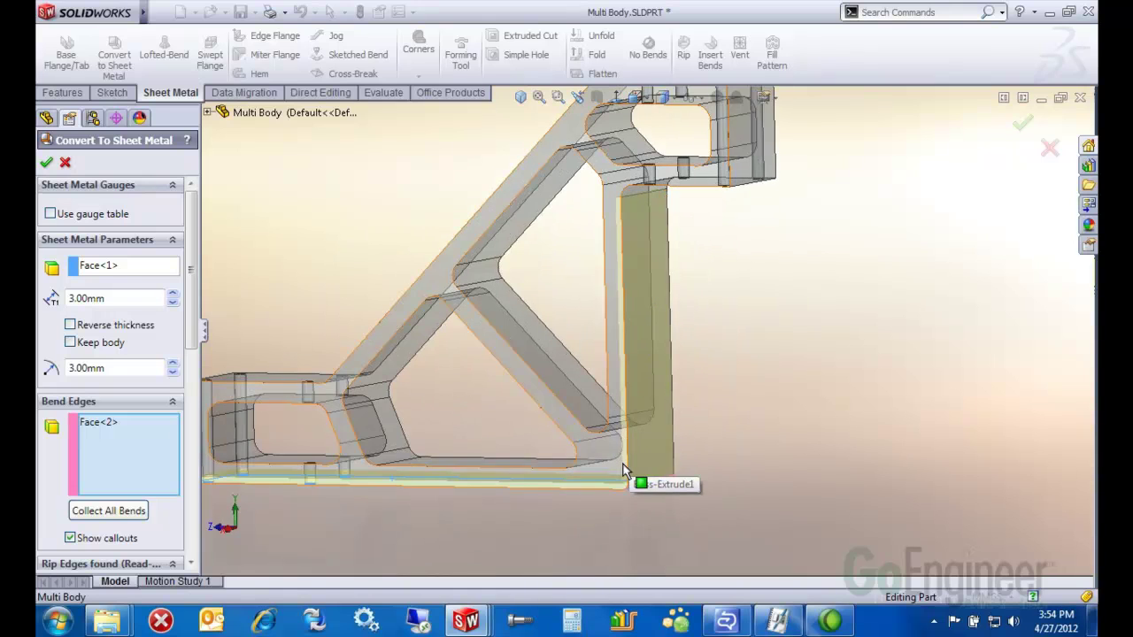
click(631, 195)
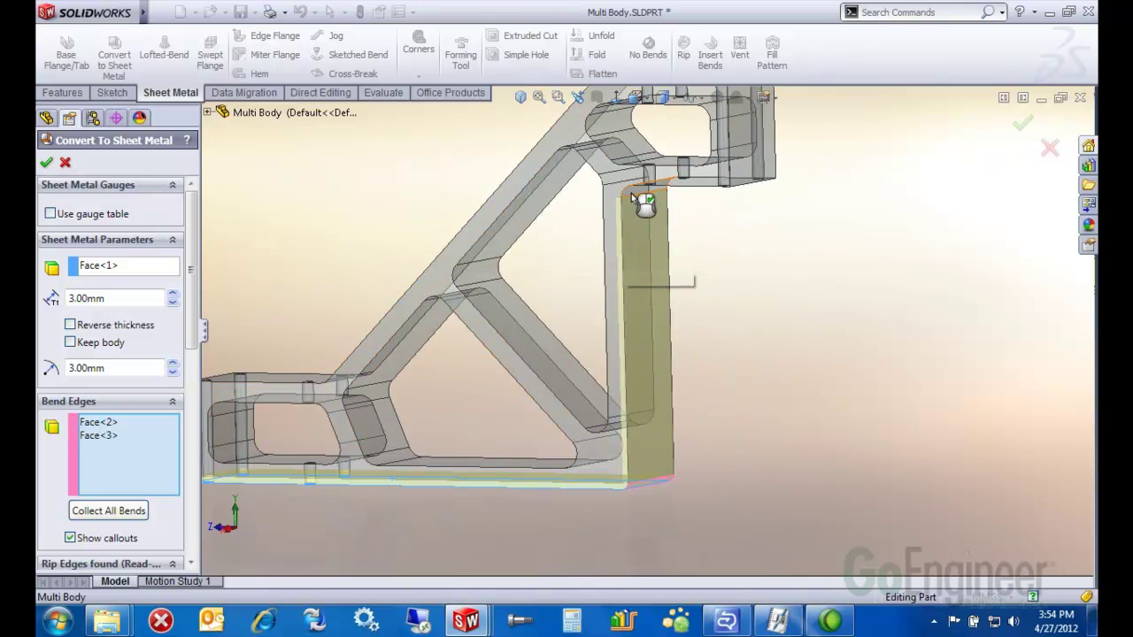
scroll(715, 256, down, 3)
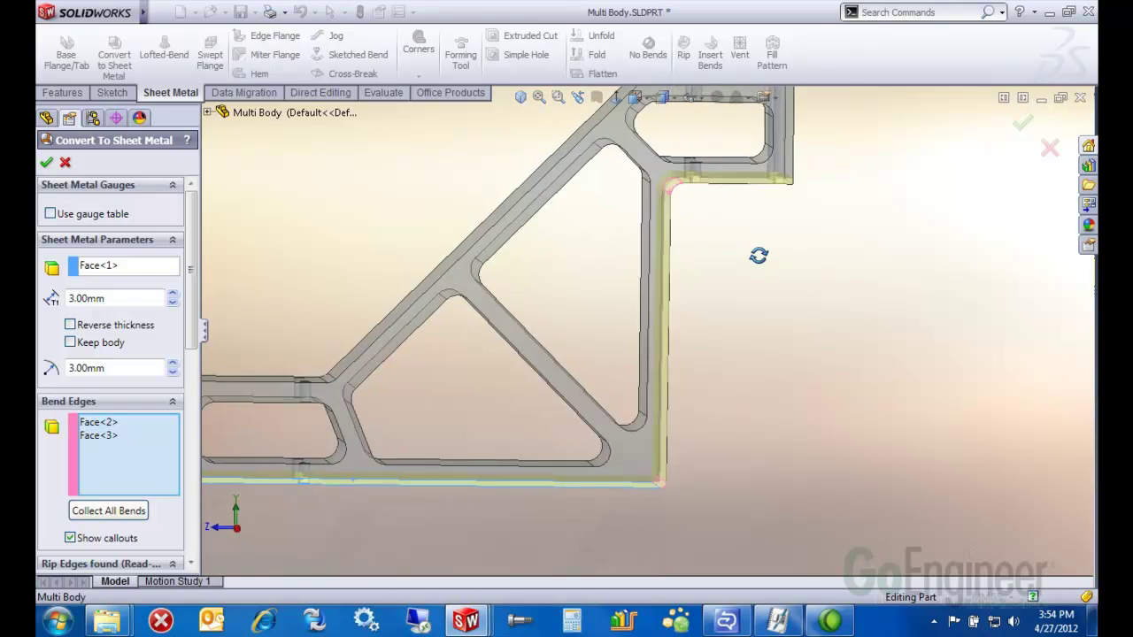
scroll(695, 254, up, 4)
scroll(695, 254, up, 2)
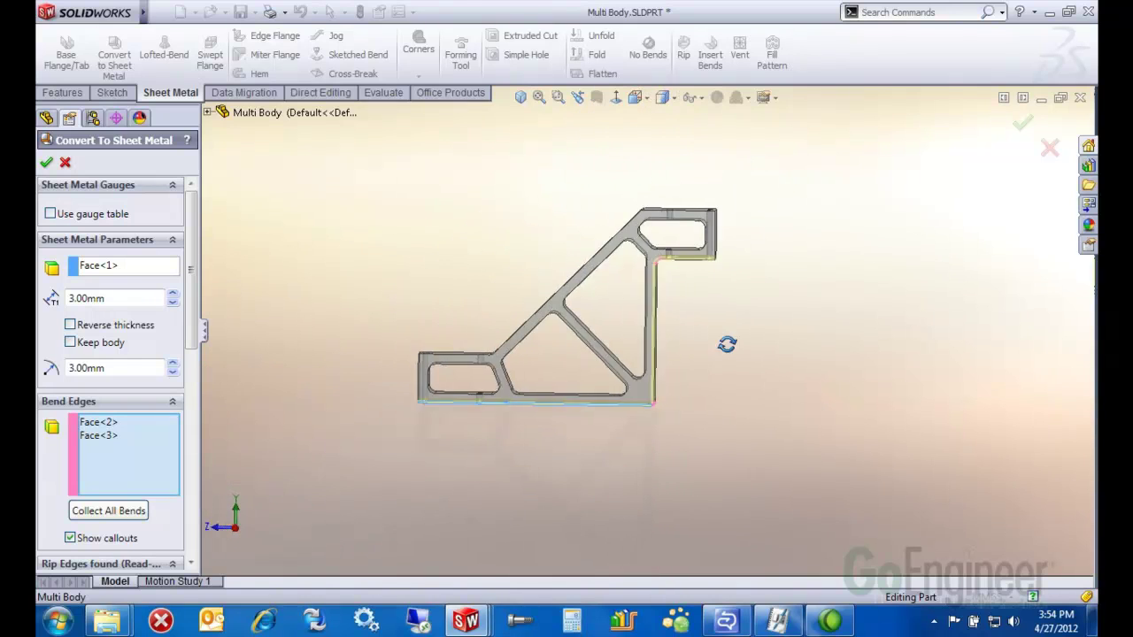
middle_drag(729, 344, 493, 301)
Step: Confirm, then undo the new sheet-metal conversion, returning to the solid frame
click(46, 164)
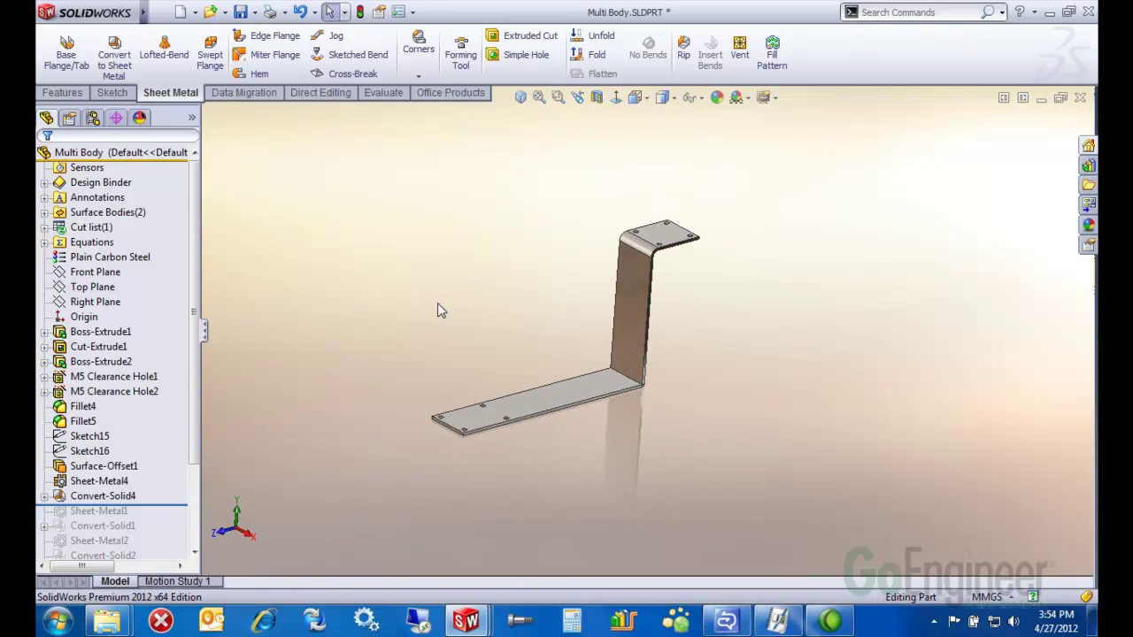
key(ctrl+z)
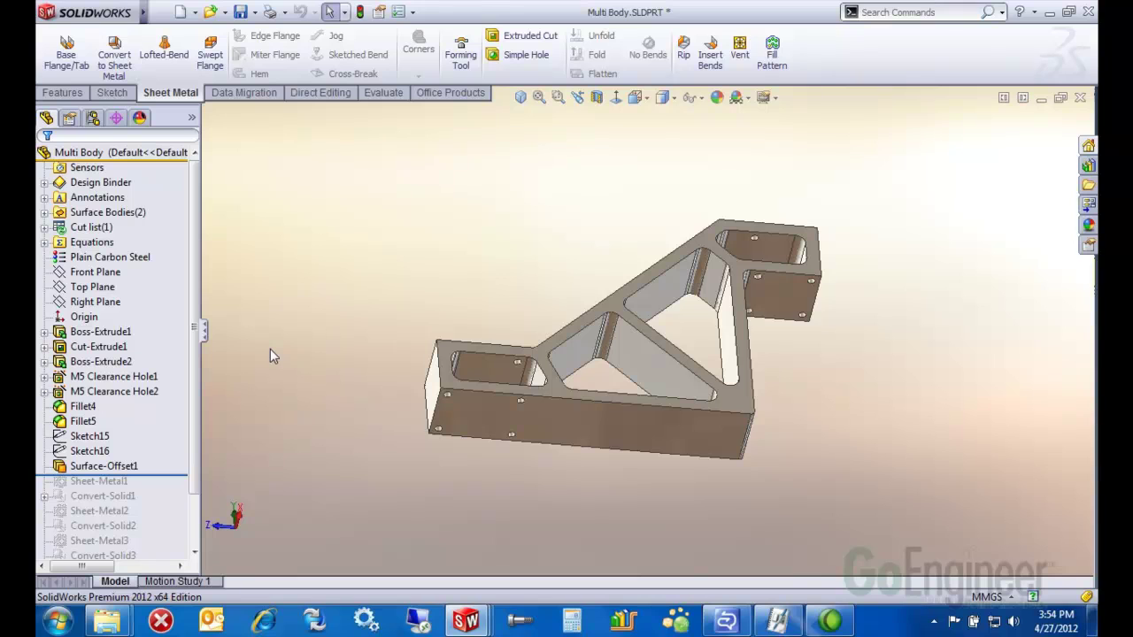
drag(195, 226, 193, 353)
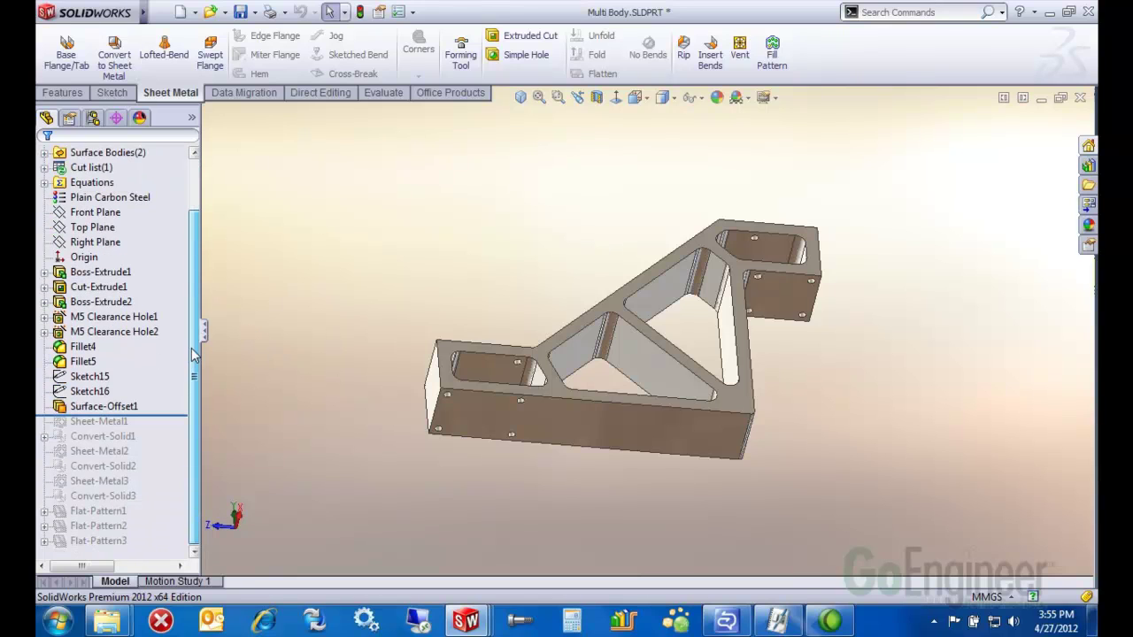
middle_drag(386, 335, 435, 490)
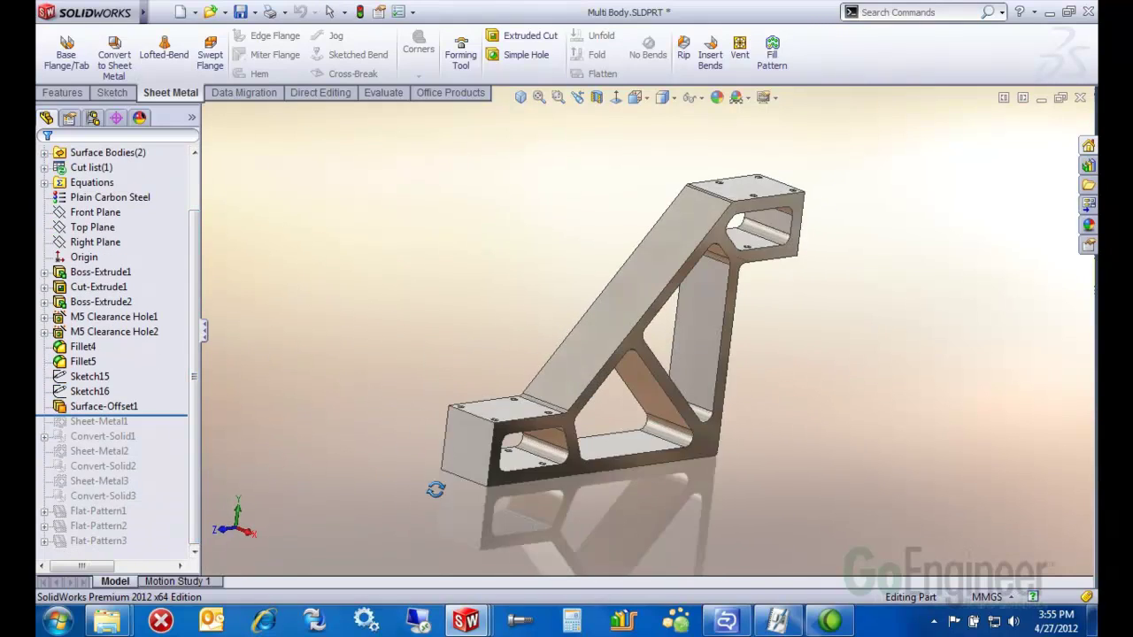
Step: Roll forward through Convert-Solid1, Convert-Solid2 and Convert-Solid3 to restore the bent plates
drag(181, 413, 183, 443)
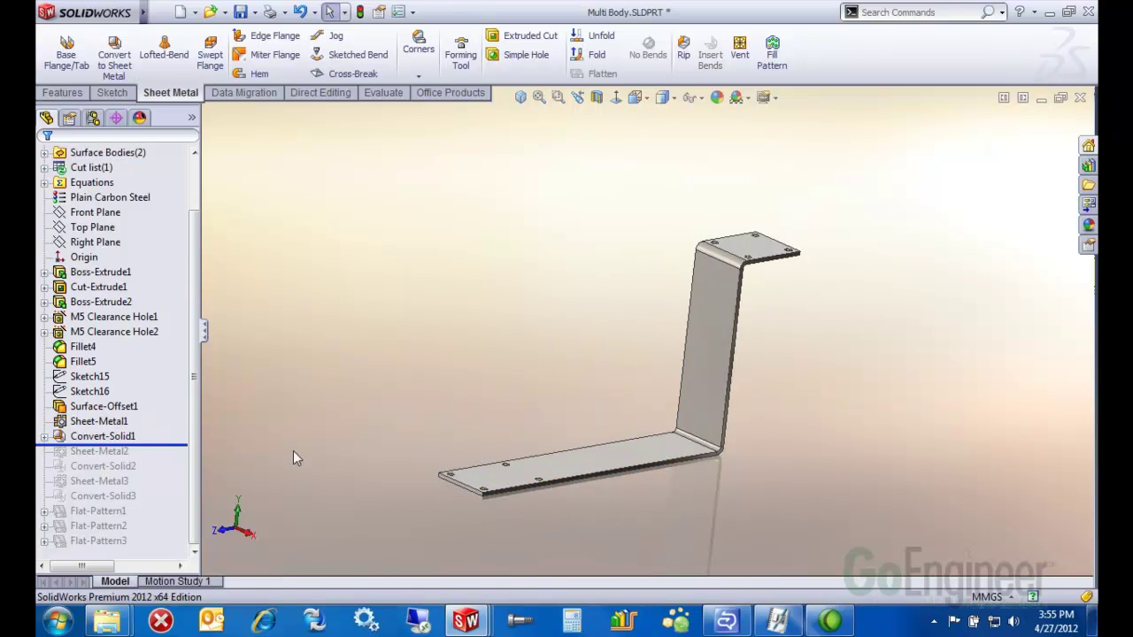
drag(166, 444, 171, 476)
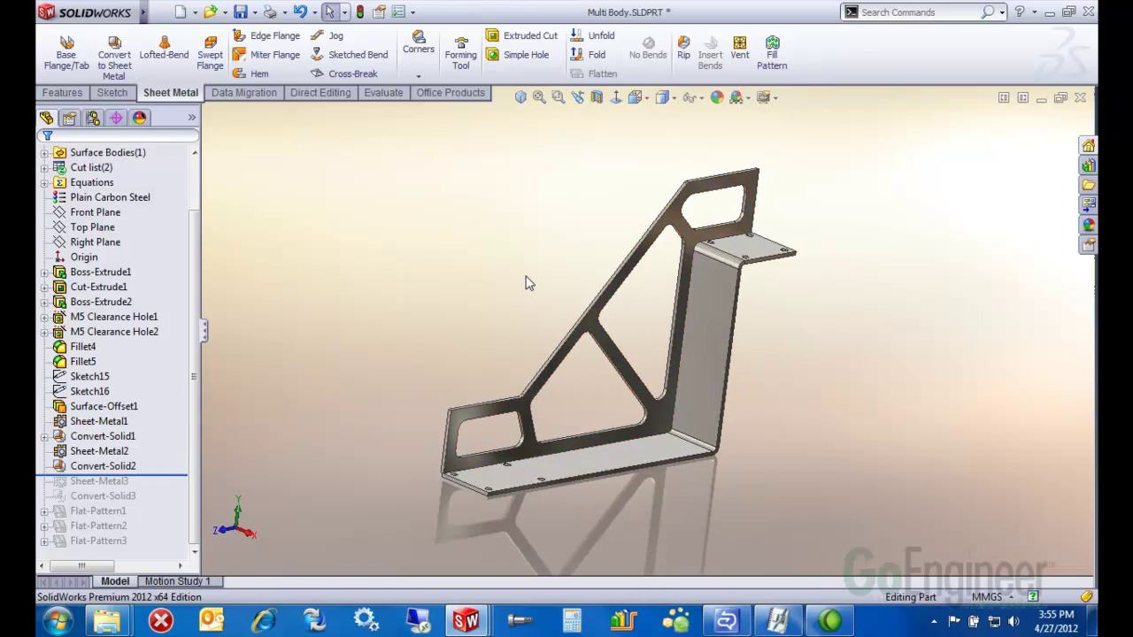
middle_drag(526, 284, 507, 296)
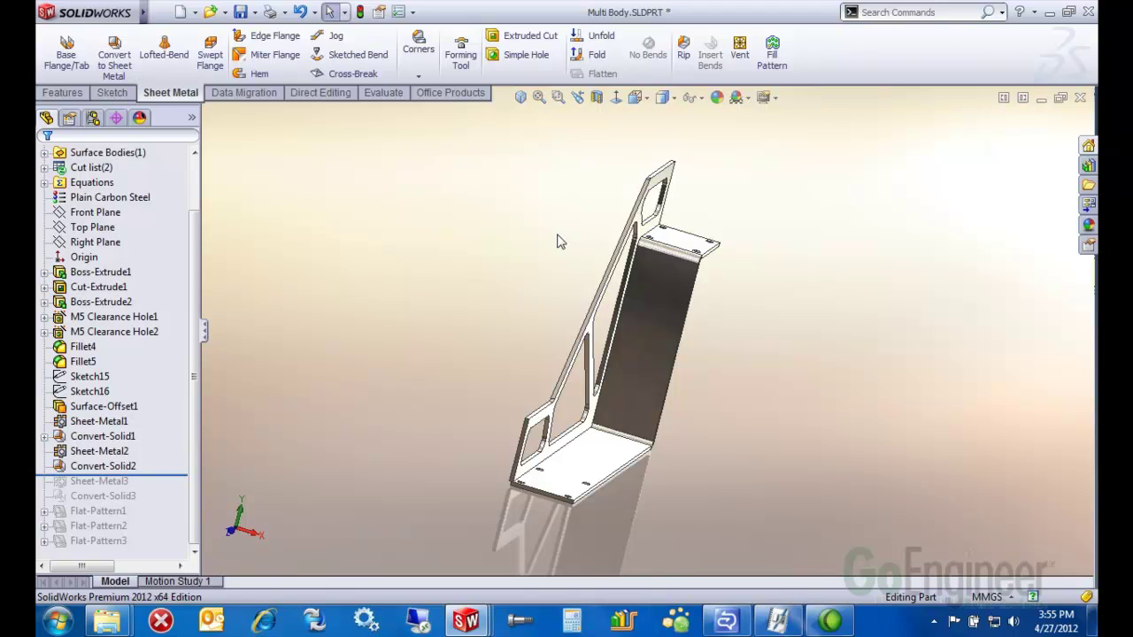
middle_drag(558, 242, 498, 240)
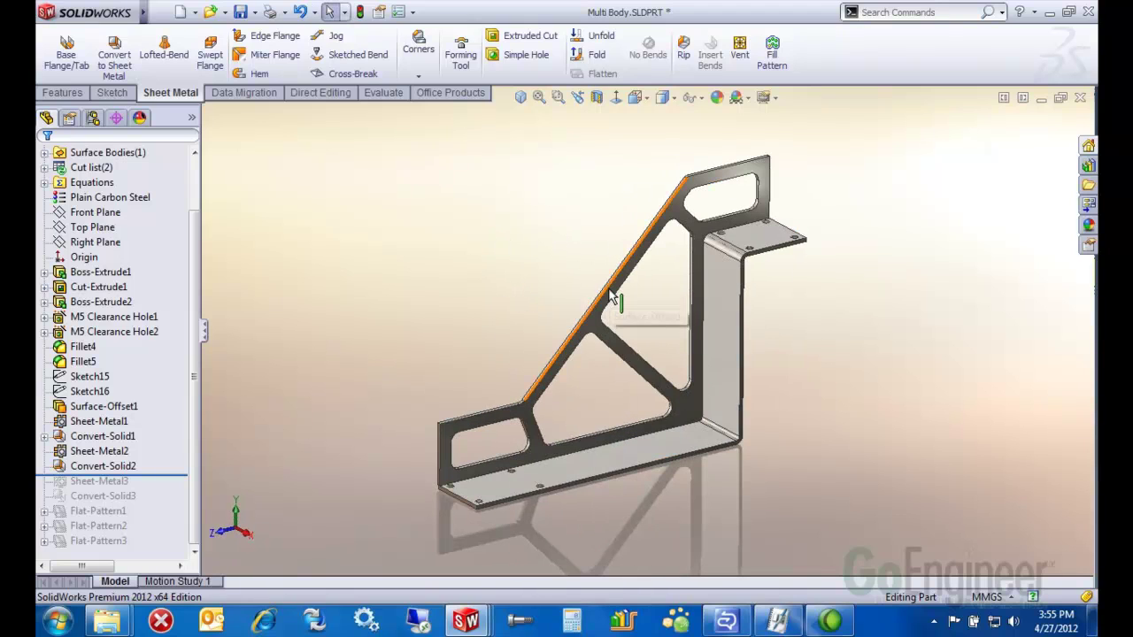
middle_drag(452, 308, 443, 319)
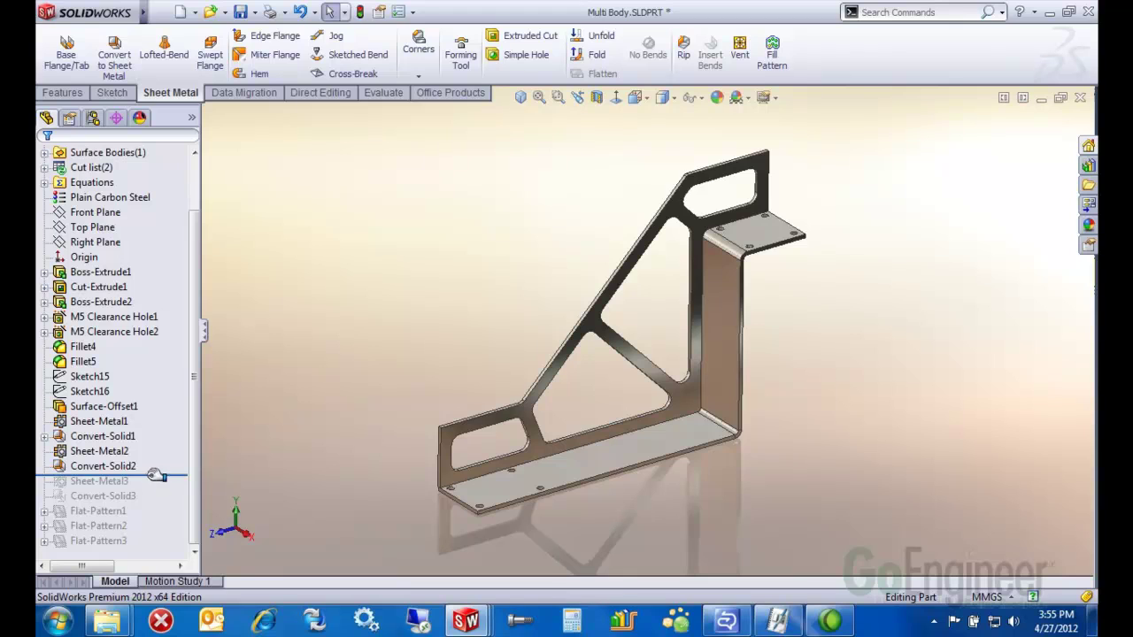
drag(156, 476, 148, 549)
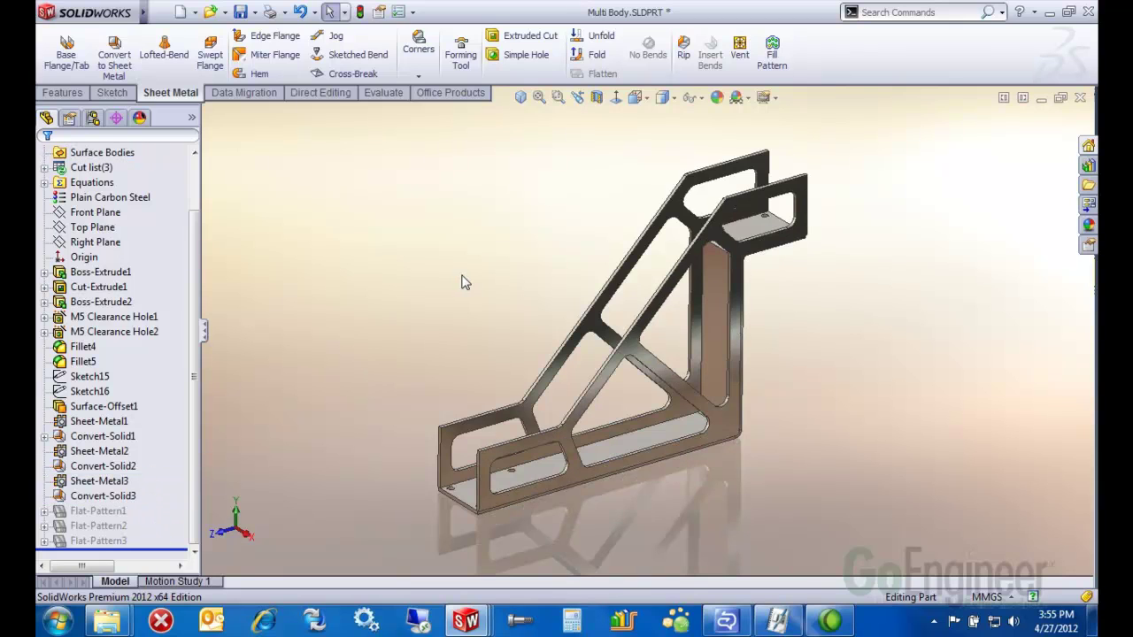
Step: Create Base-Flange1, a 3.00mm reversed top plate, from Sketch15
mouse_move(461, 282)
middle_down()
mouse_move(491, 256)
mouse_move(480, 285)
middle_up()
click(89, 376)
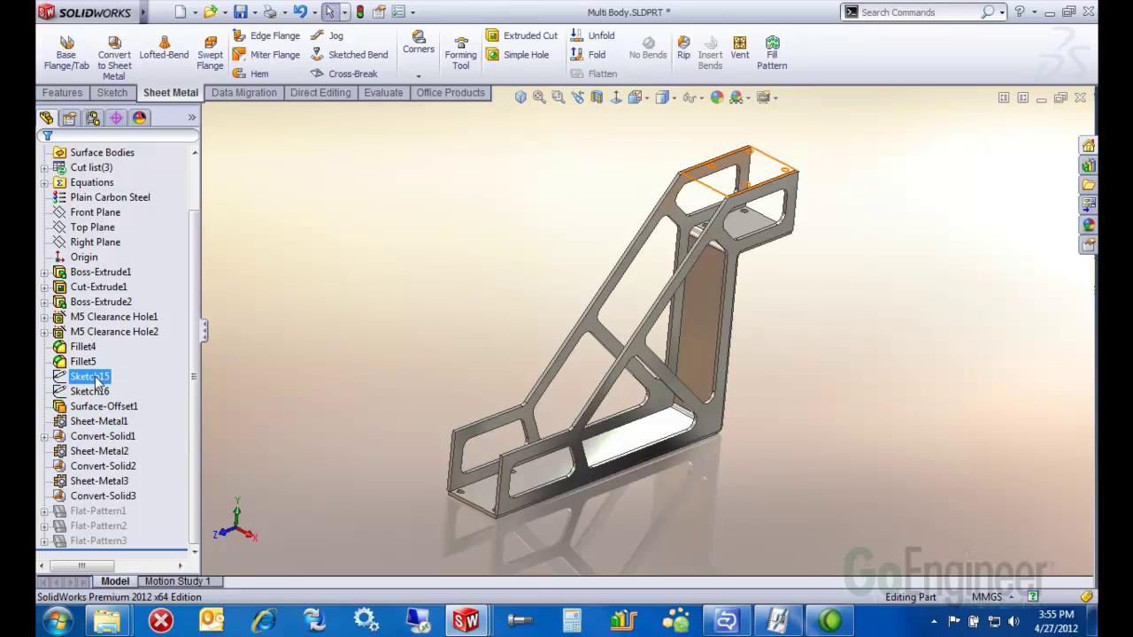
ctrl+click(90, 391)
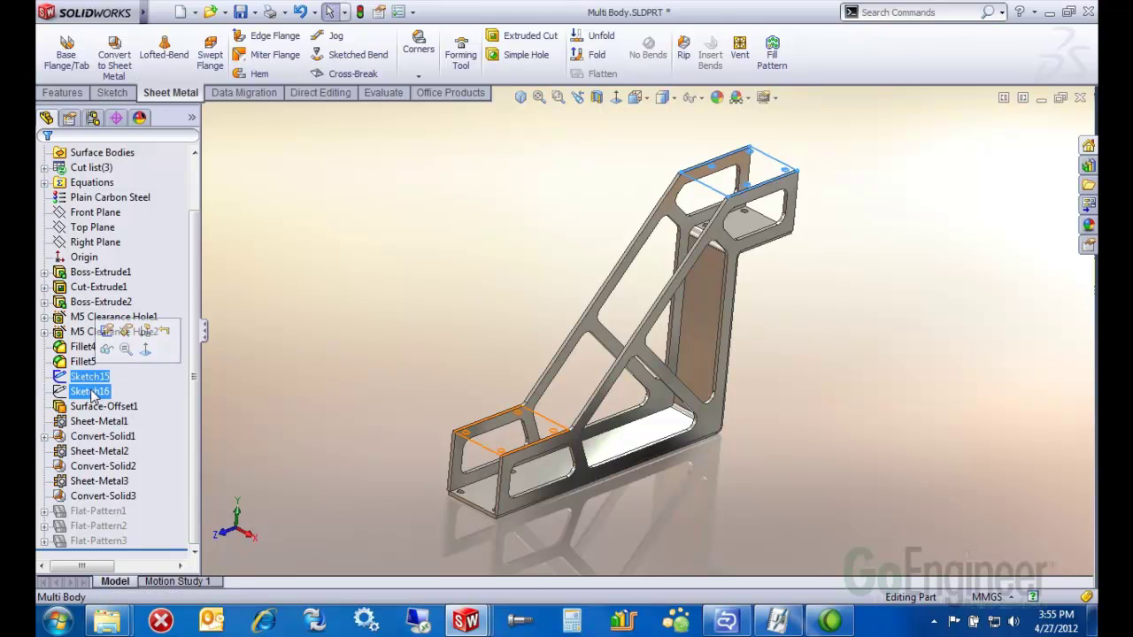
middle_drag(616, 265, 628, 232)
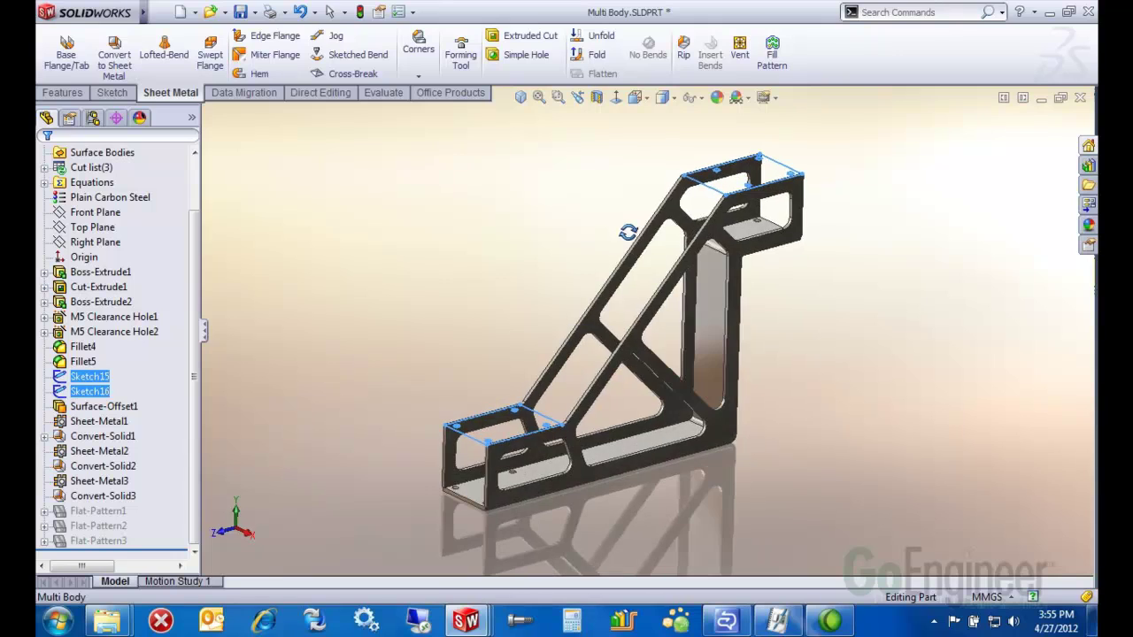
key(Escape)
click(422, 329)
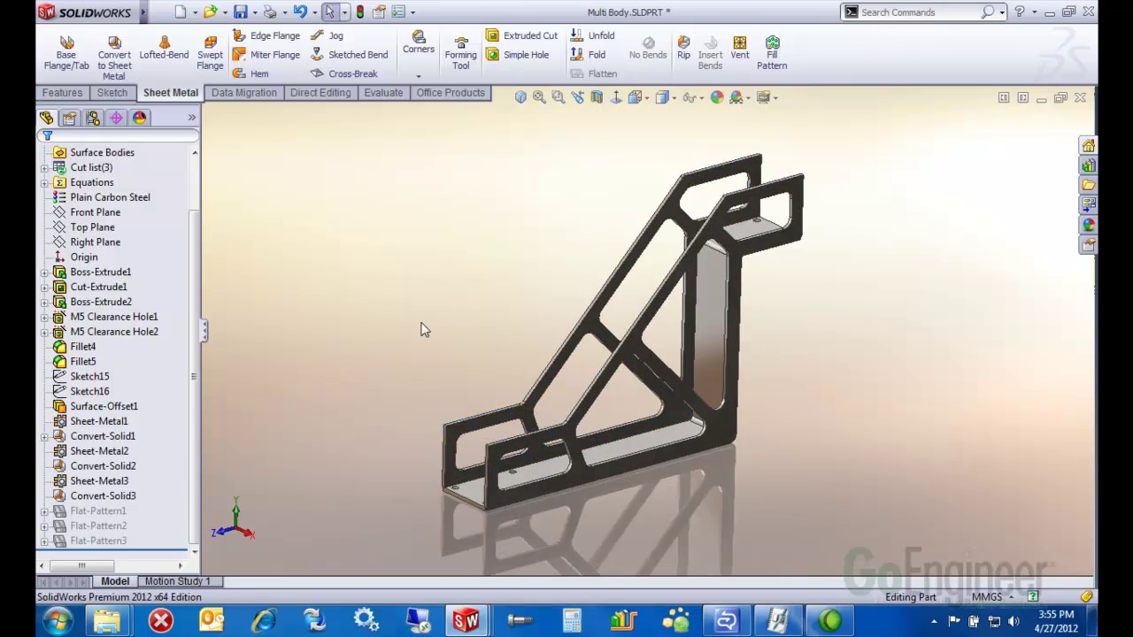
click(89, 376)
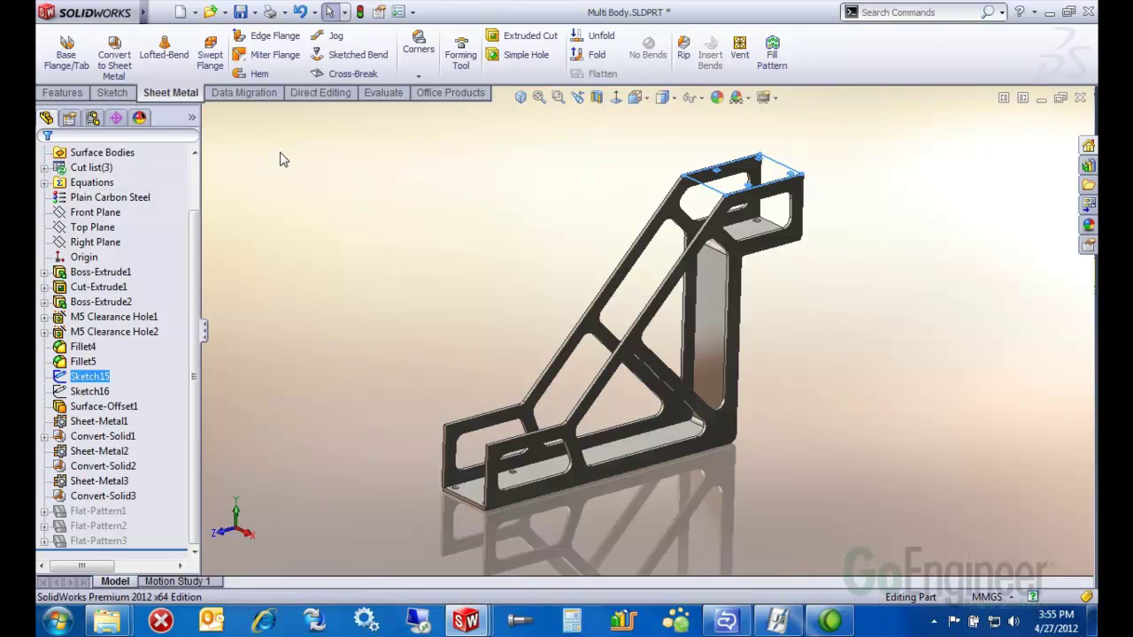
click(66, 53)
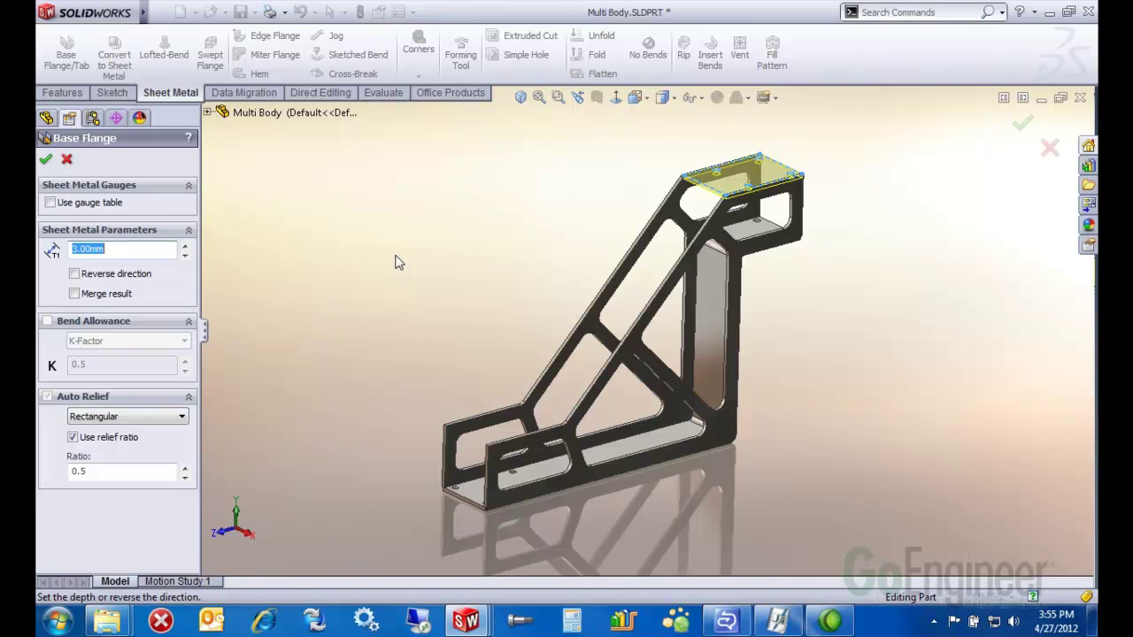
click(45, 159)
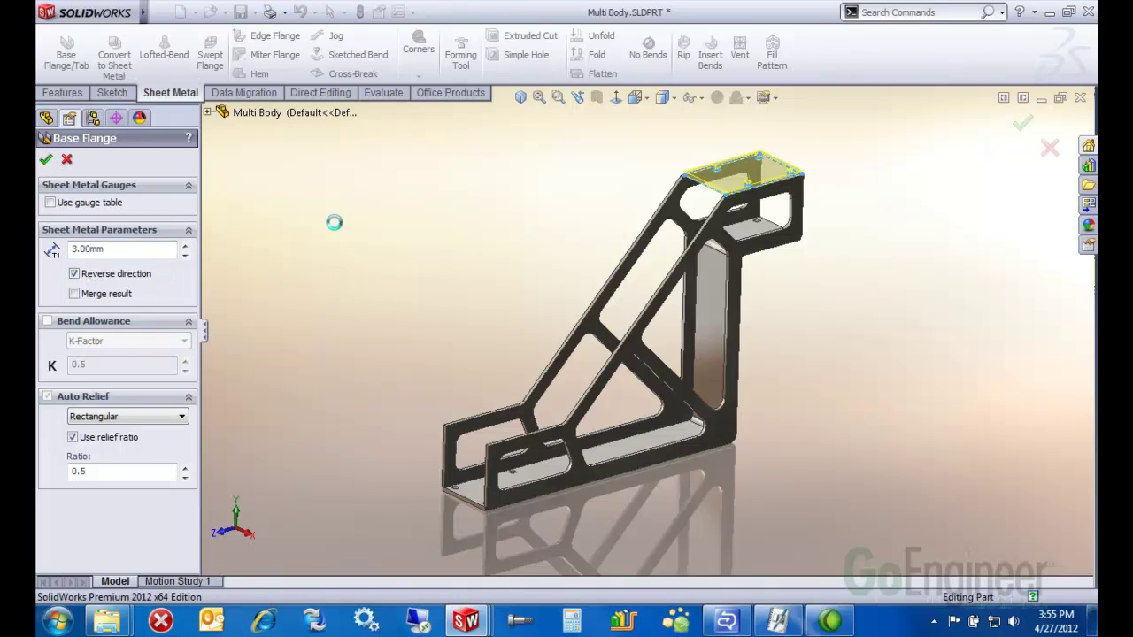
Step: Orbit and zoom in to inspect the new top plate with its four holes
scroll(627, 319, down, 5)
middle_drag(627, 319, 486, 310)
key(Escape)
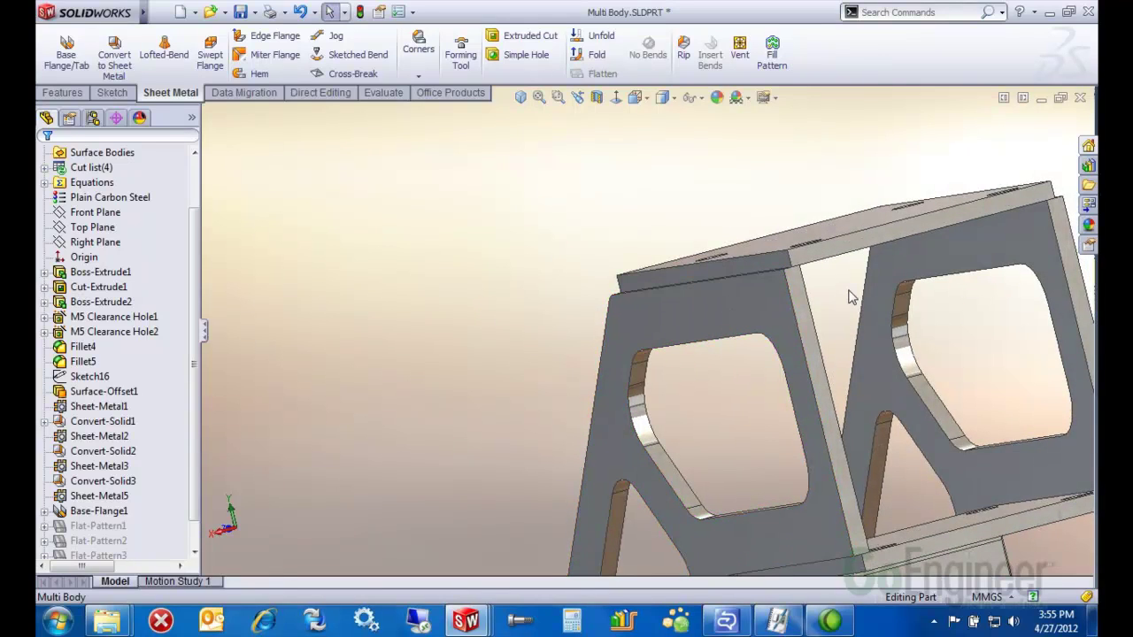
scroll(792, 272, up, 5)
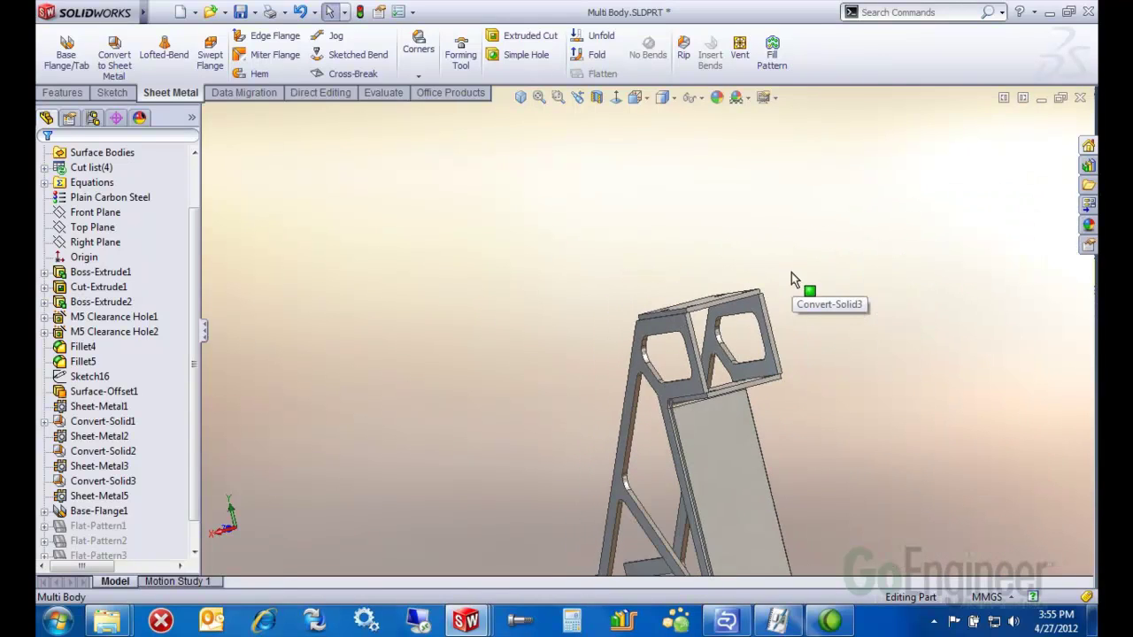
scroll(608, 361, down, 3)
middle_drag(608, 361, 779, 362)
scroll(779, 362, down, 5)
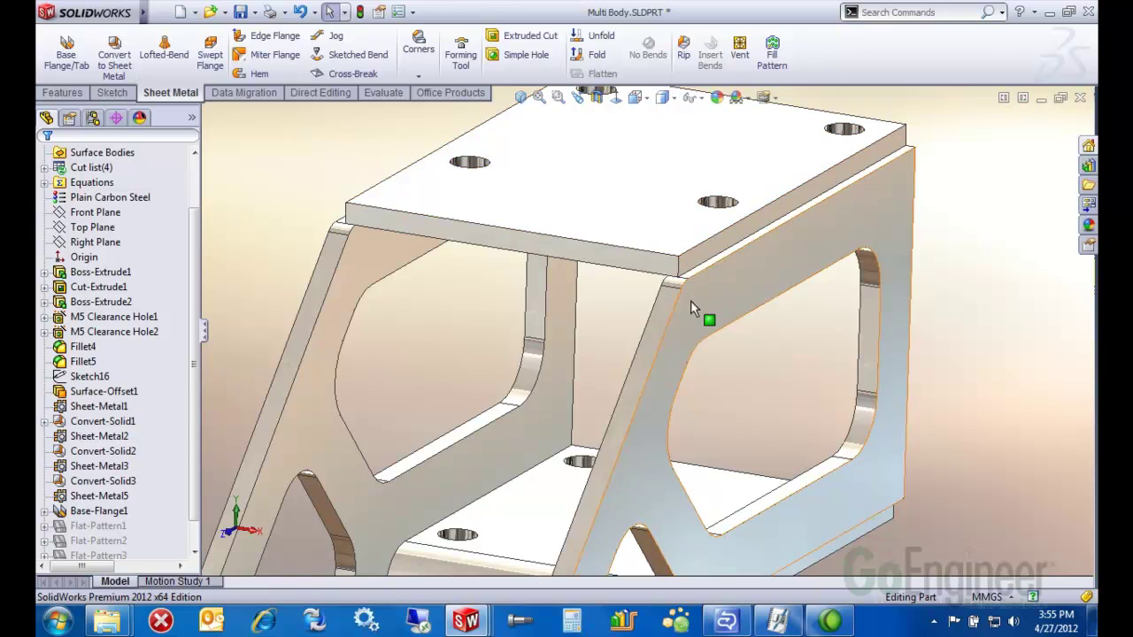
scroll(690, 300, up, 6)
Step: Create Base-Flange2, a 3.00mm plate from Sketch16, capping the lower box
key(f)
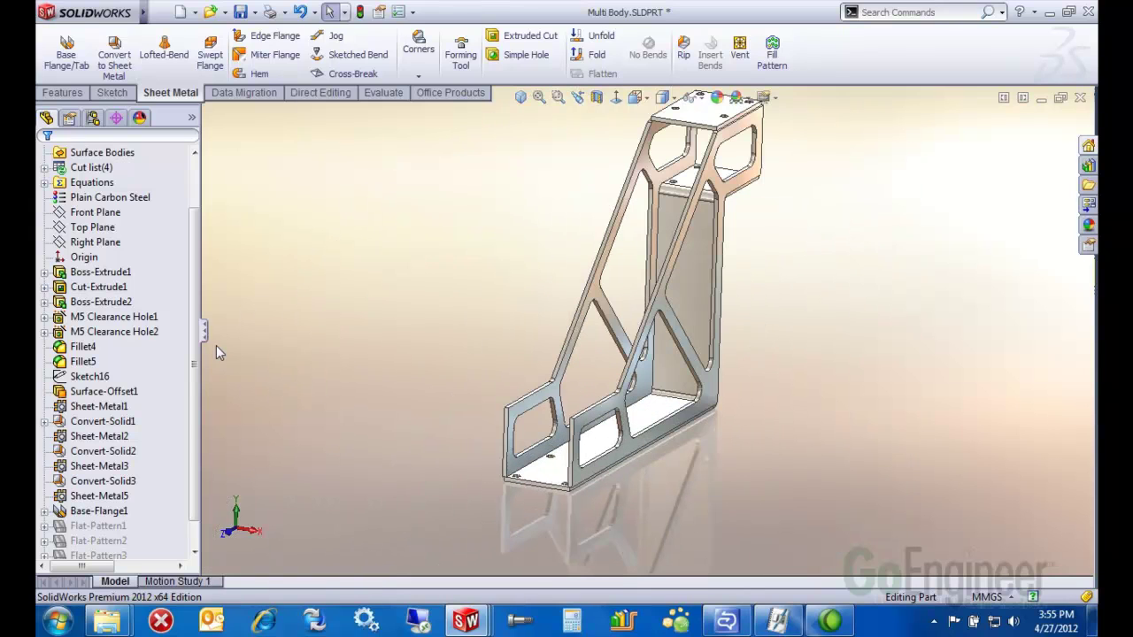
click(89, 376)
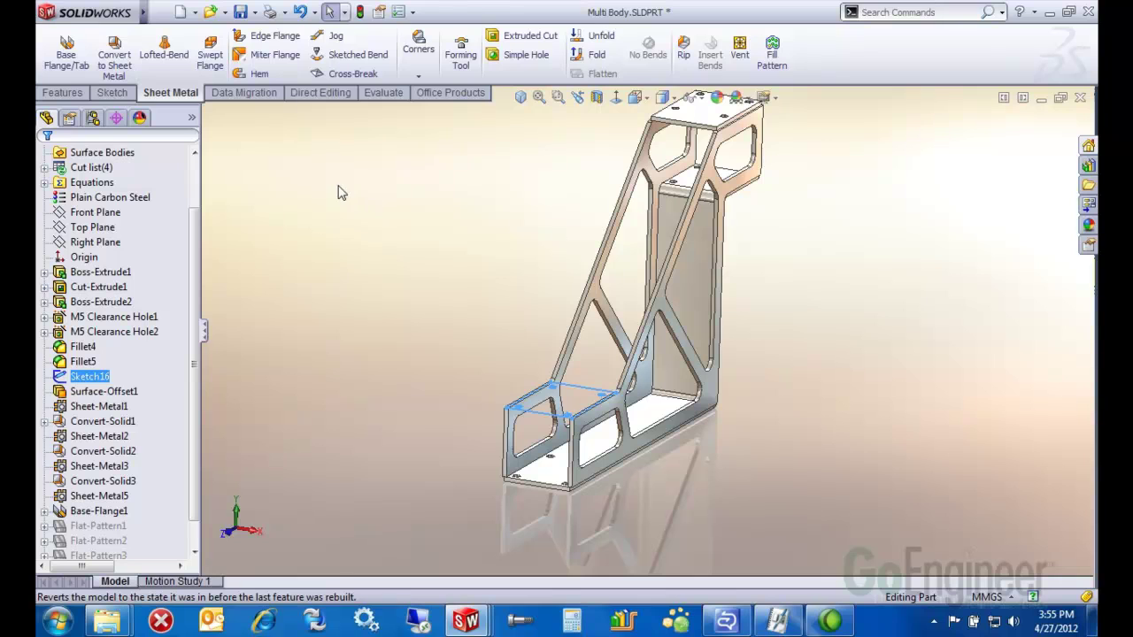
click(65, 53)
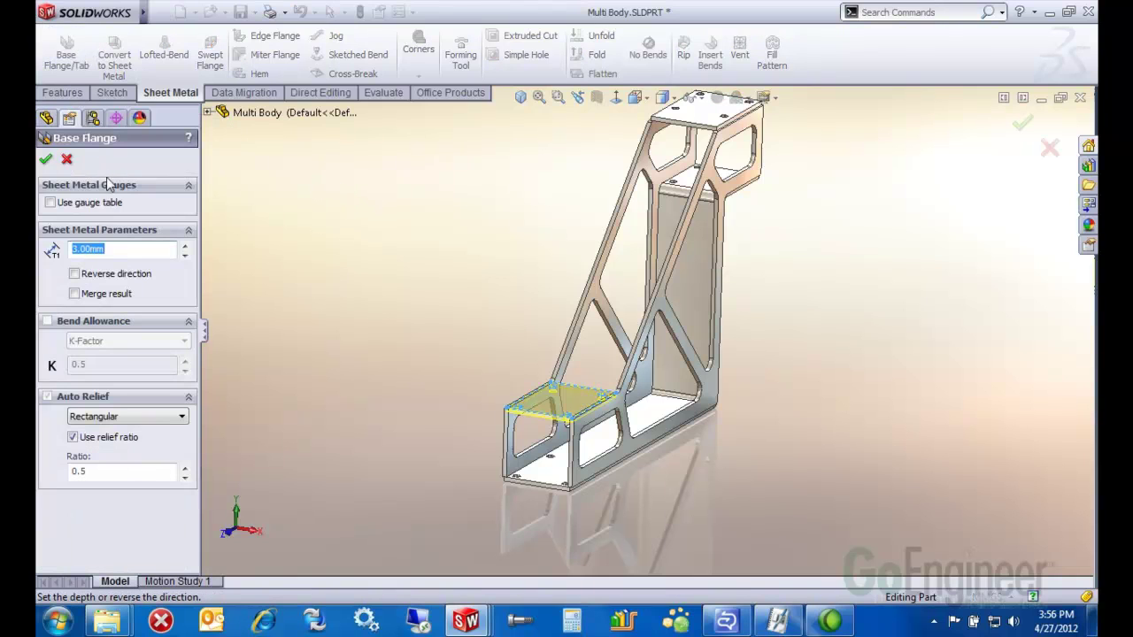
click(46, 160)
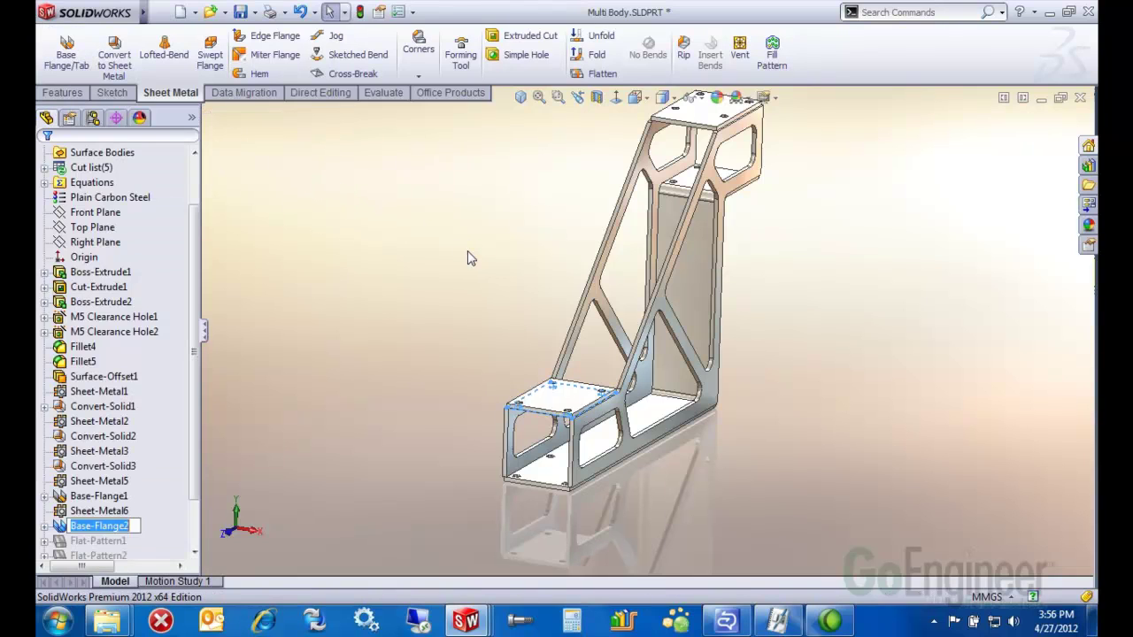
middle_drag(485, 268, 637, 299)
scroll(637, 300, down, 3)
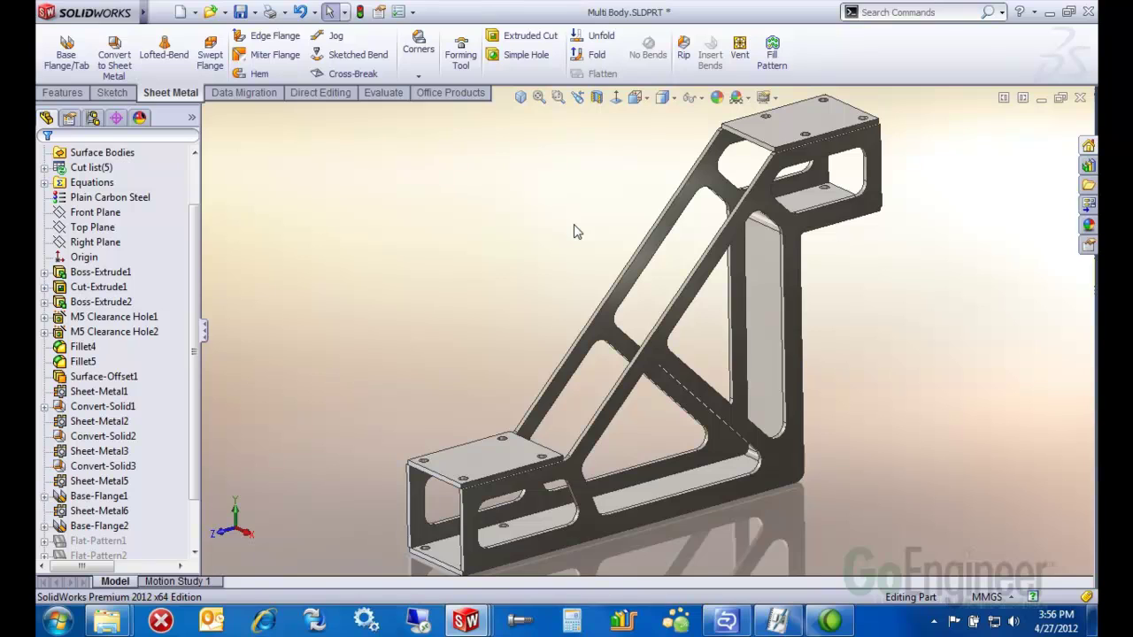
scroll(575, 239, up, 3)
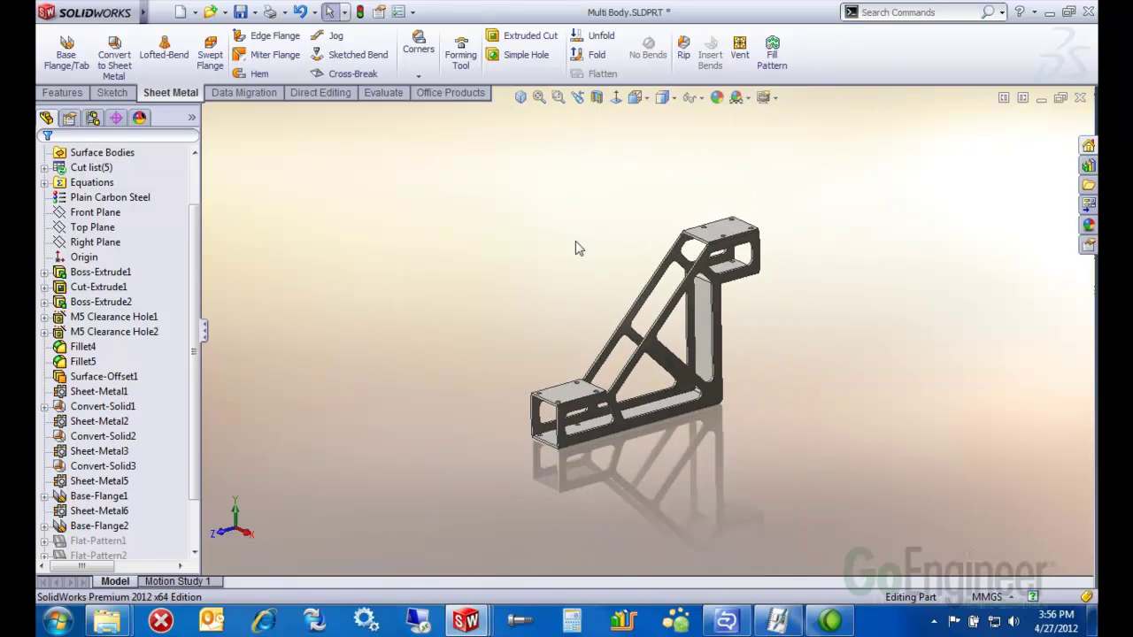
middle_drag(576, 245, 725, 276)
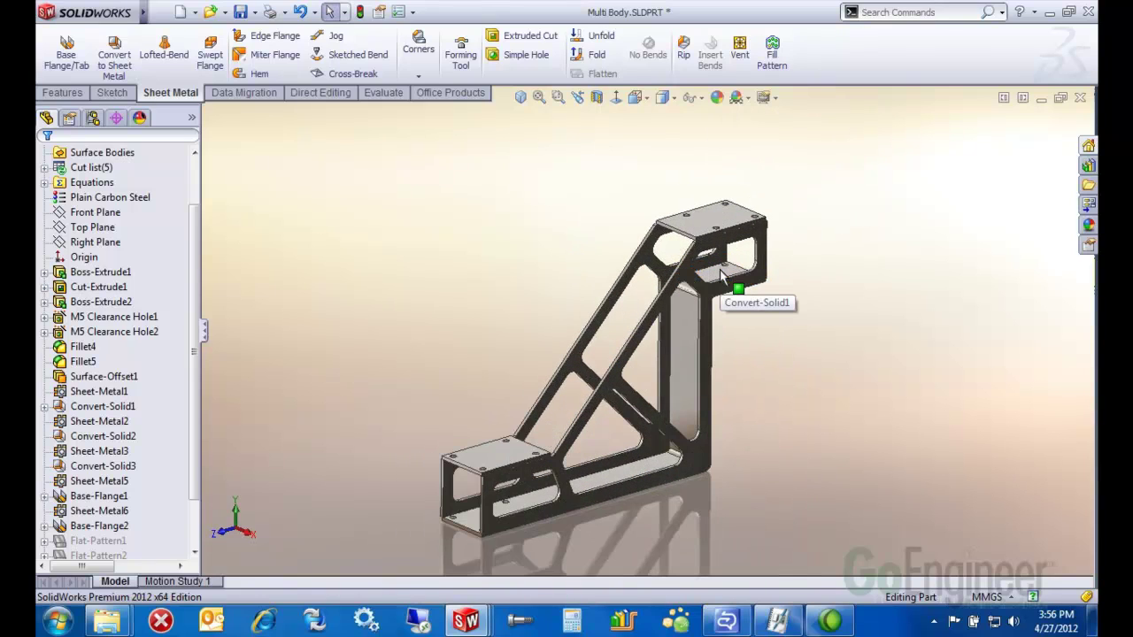
scroll(682, 252, down, 2)
click(723, 216)
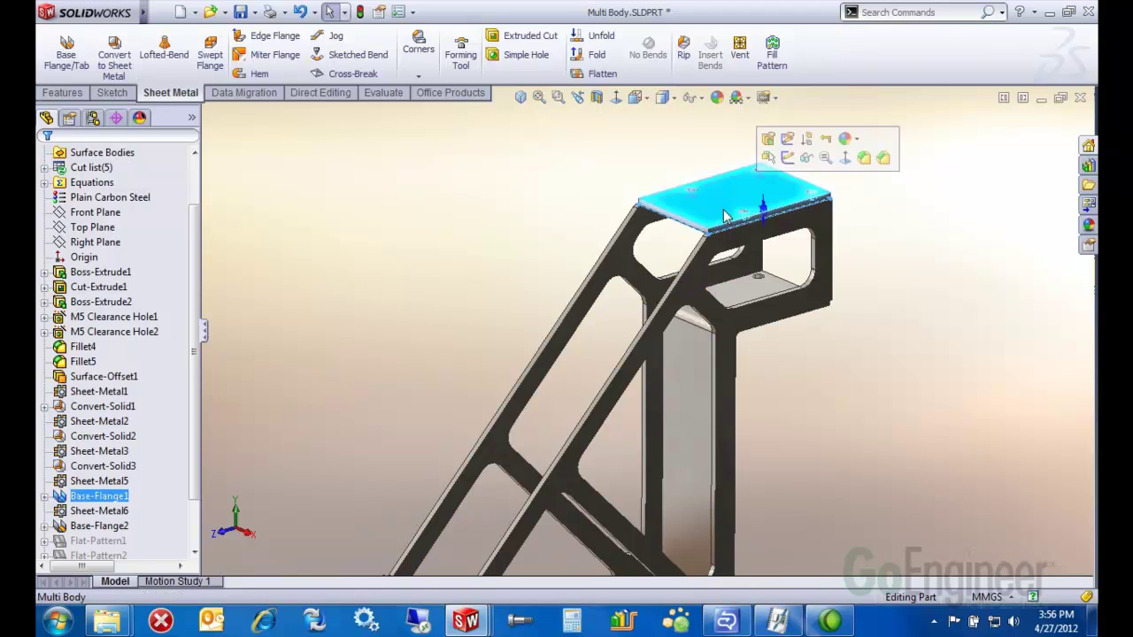
scroll(724, 216, up, 3)
click(442, 389)
middle_drag(481, 404, 628, 382)
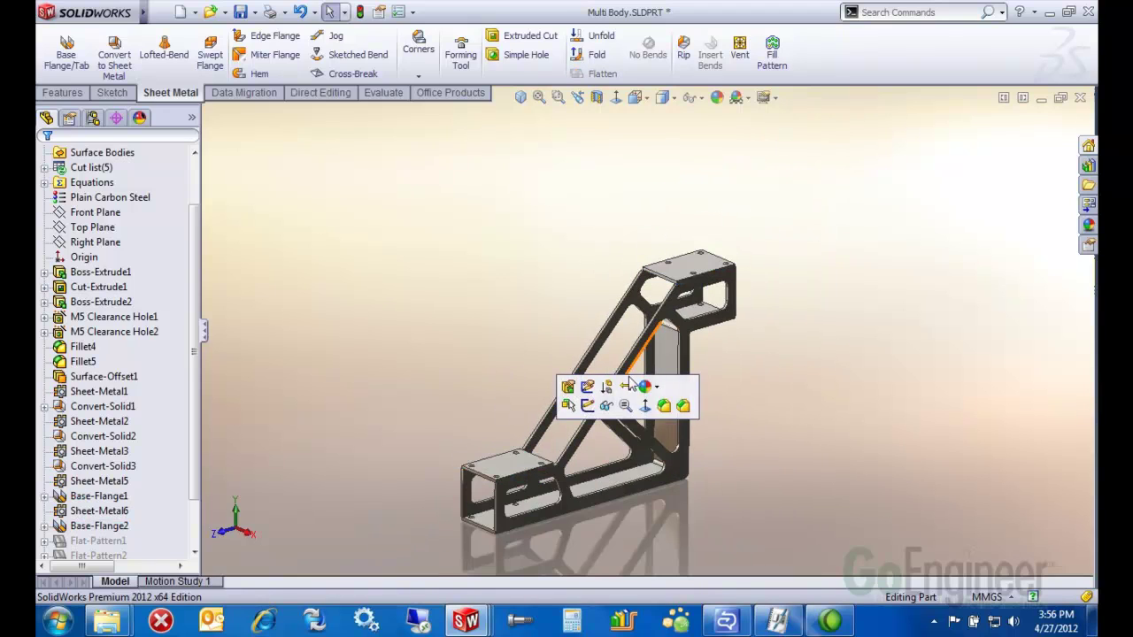
middle_drag(610, 431, 617, 436)
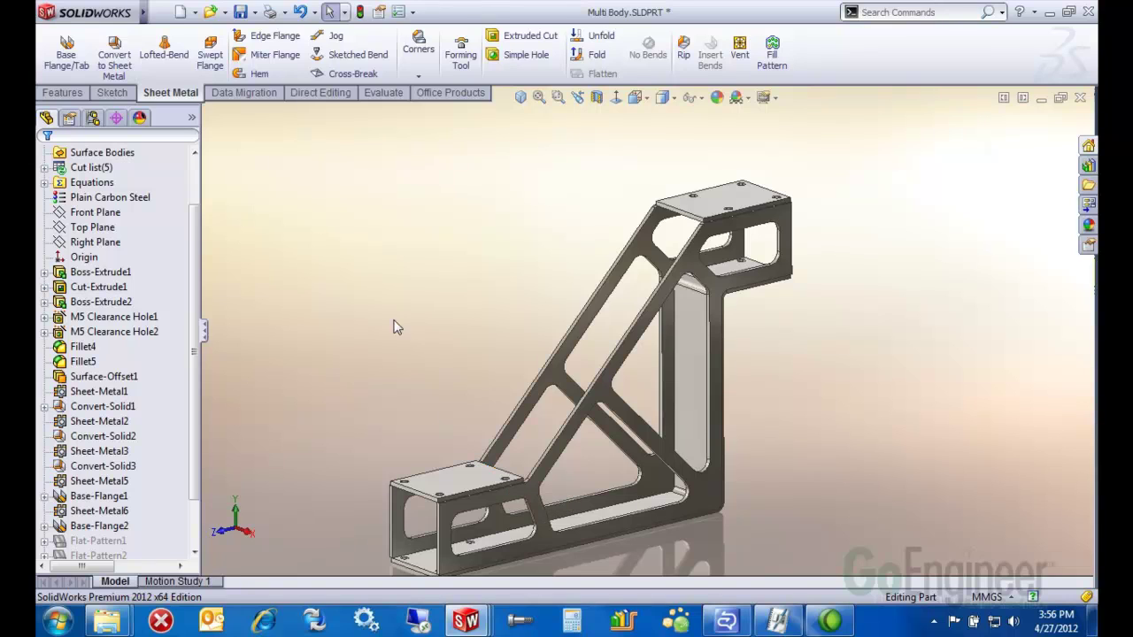
Step: Add Edge-Flange1 from the bottom plate's edge, merged up to the top plate's edge at 45.0deg
click(272, 37)
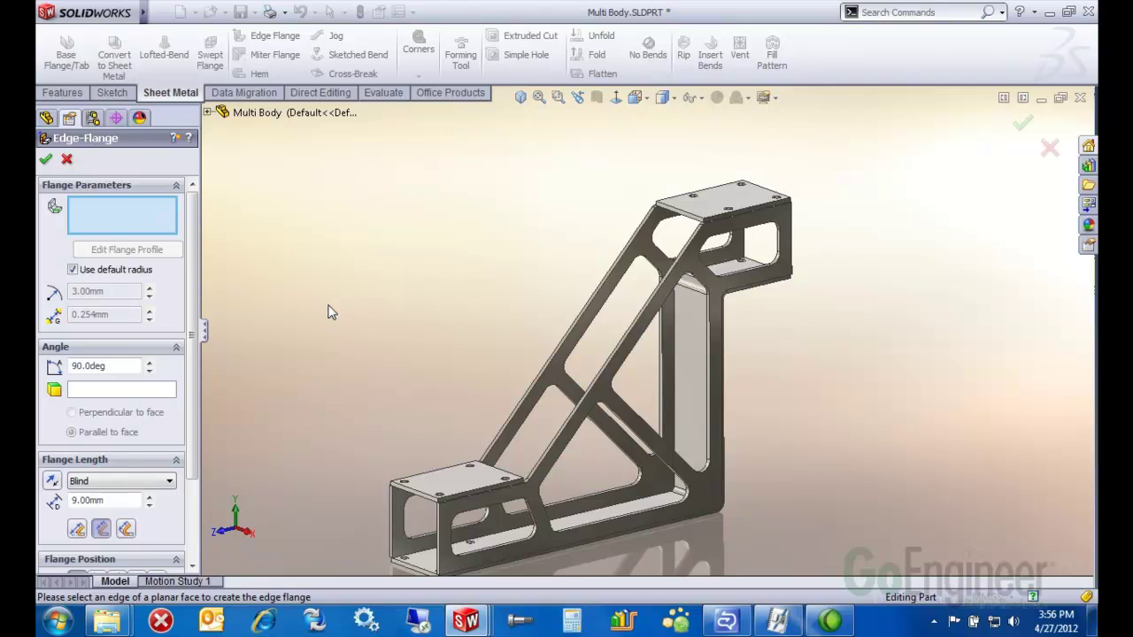
click(509, 479)
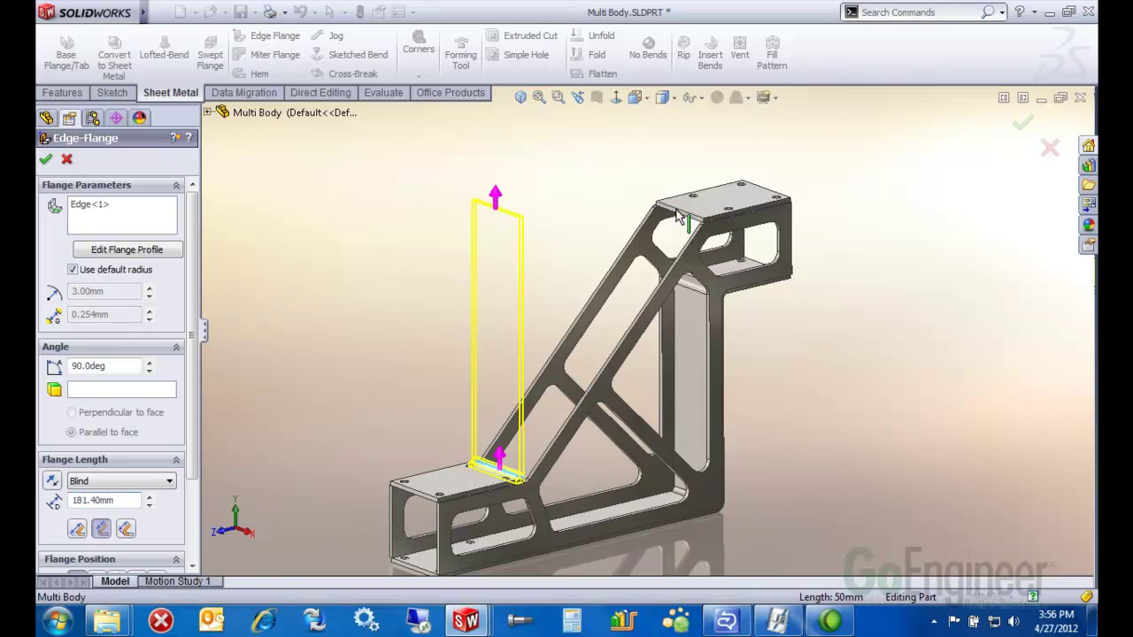
click(678, 212)
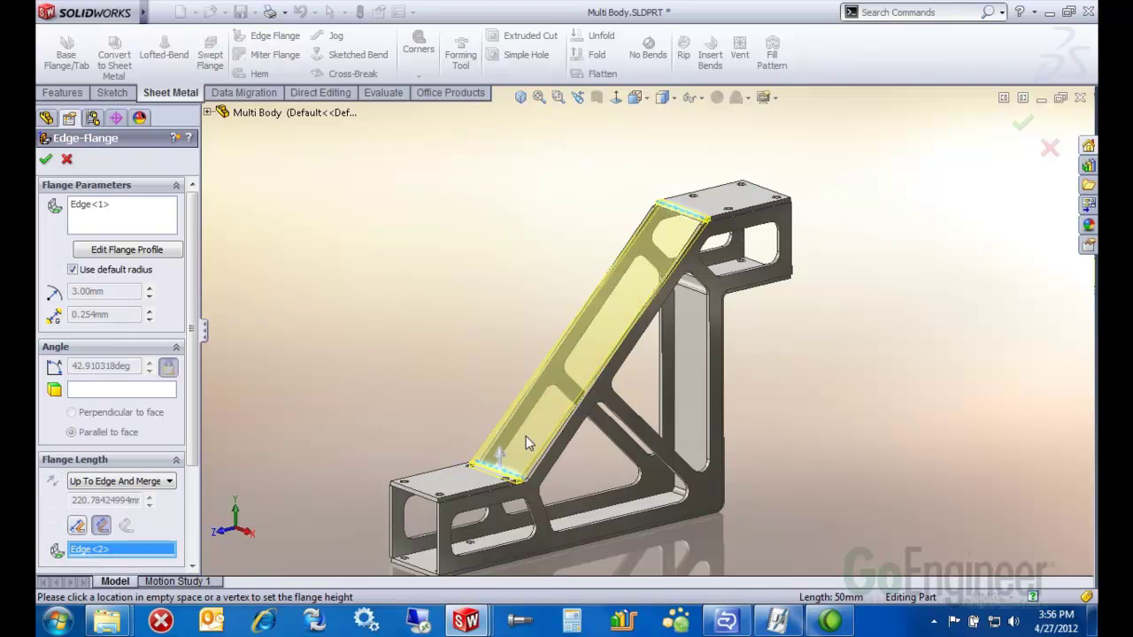
scroll(196, 306, down, 2)
scroll(196, 305, down, 2)
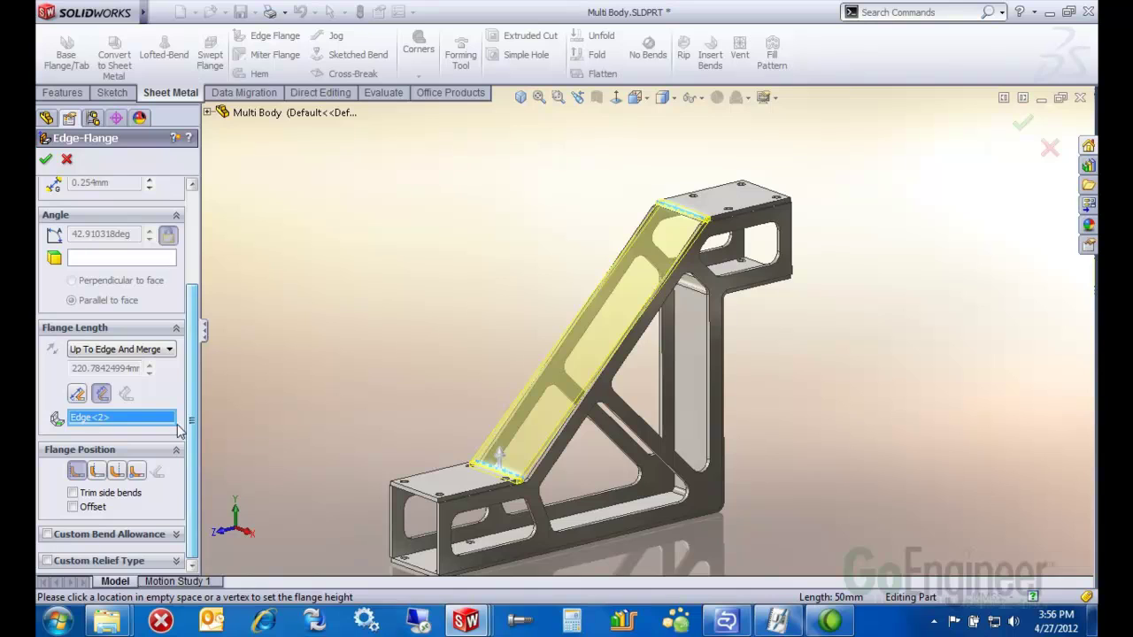
click(116, 473)
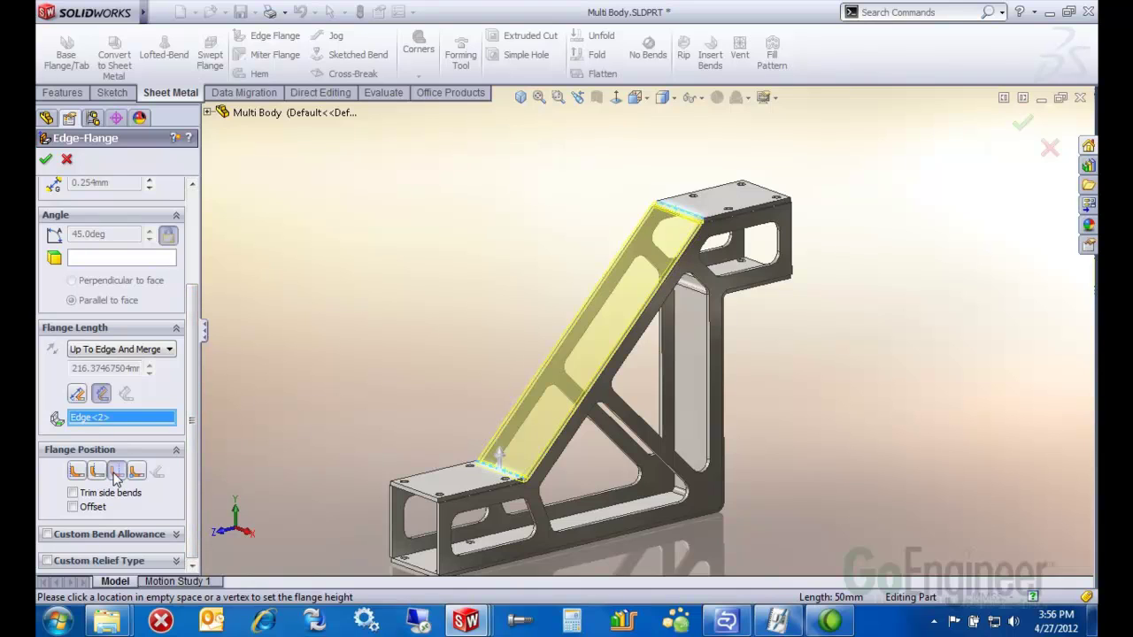
click(45, 160)
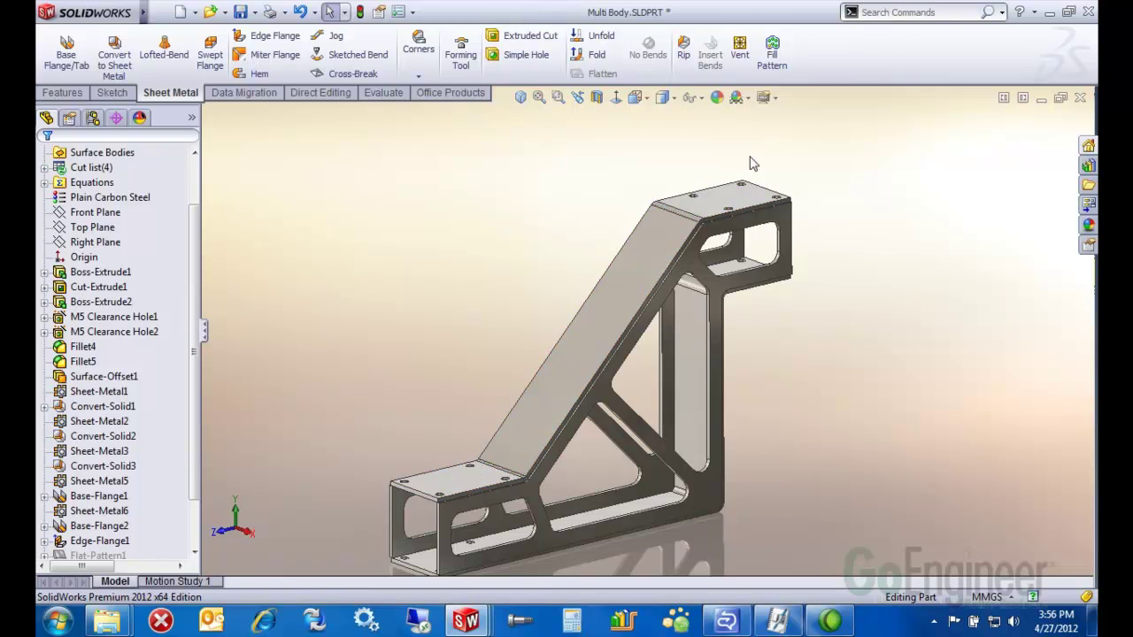
middle_drag(420, 389, 310, 329)
Step: Add Edge-Flange2 from the upper end's vertical edge, merged up to the opposite edge
scroll(765, 353, down, 5)
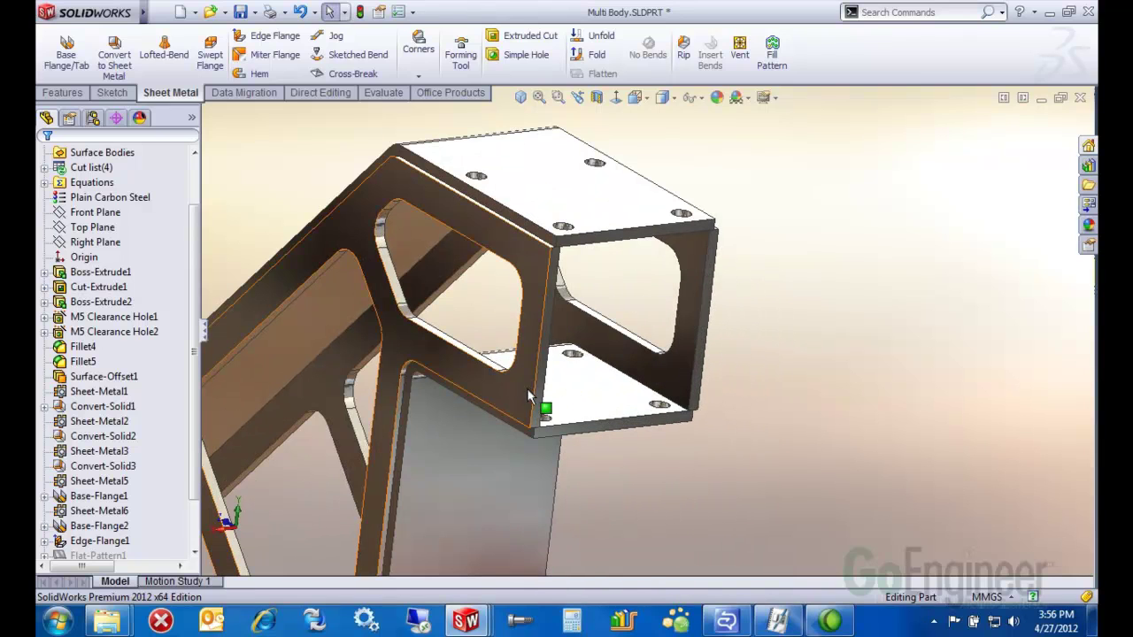
click(527, 388)
click(316, 139)
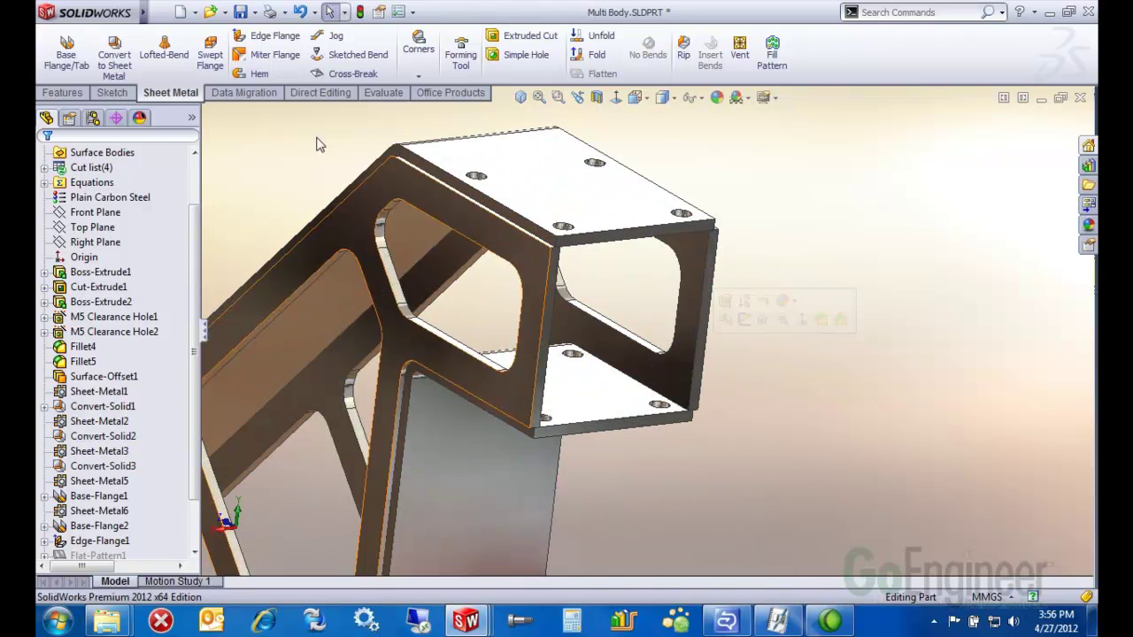
click(270, 37)
click(550, 394)
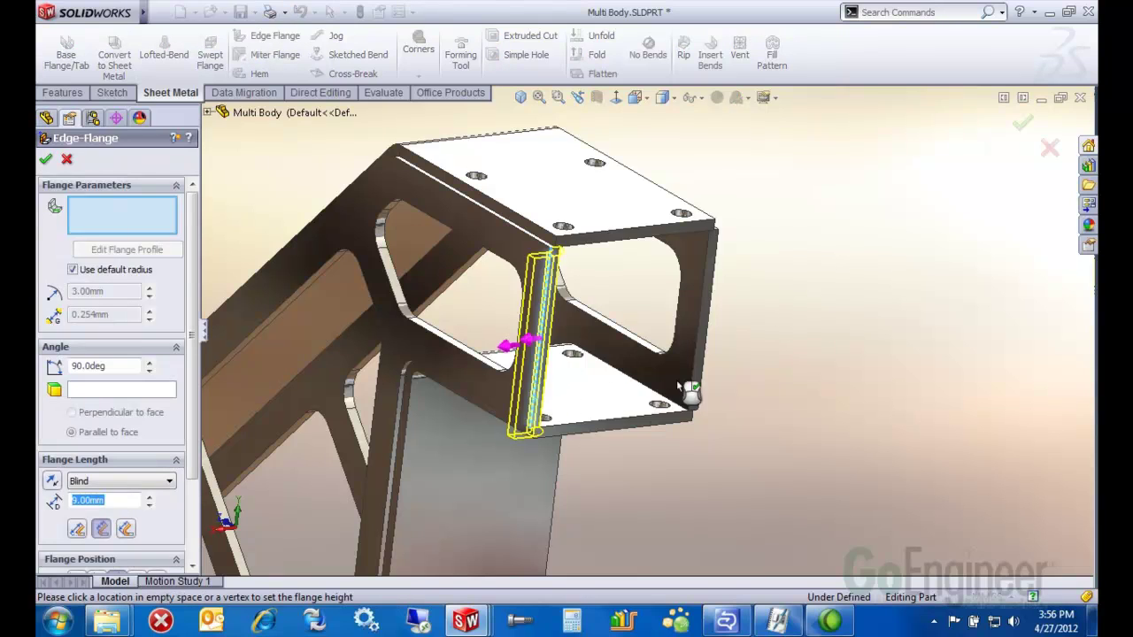
click(705, 390)
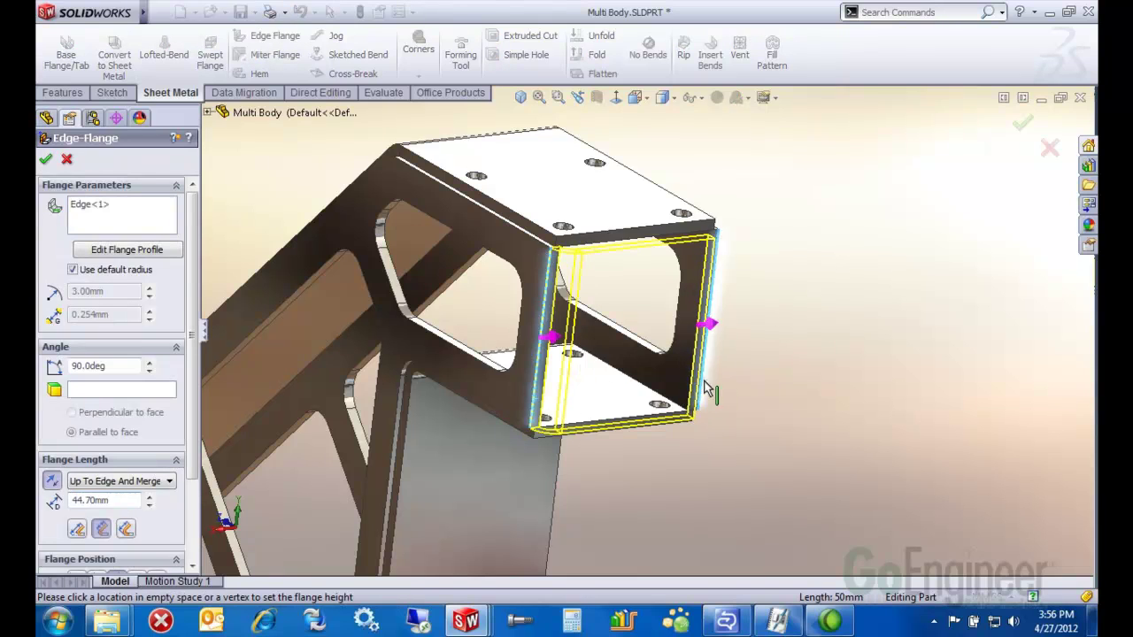
scroll(193, 372, down, 1)
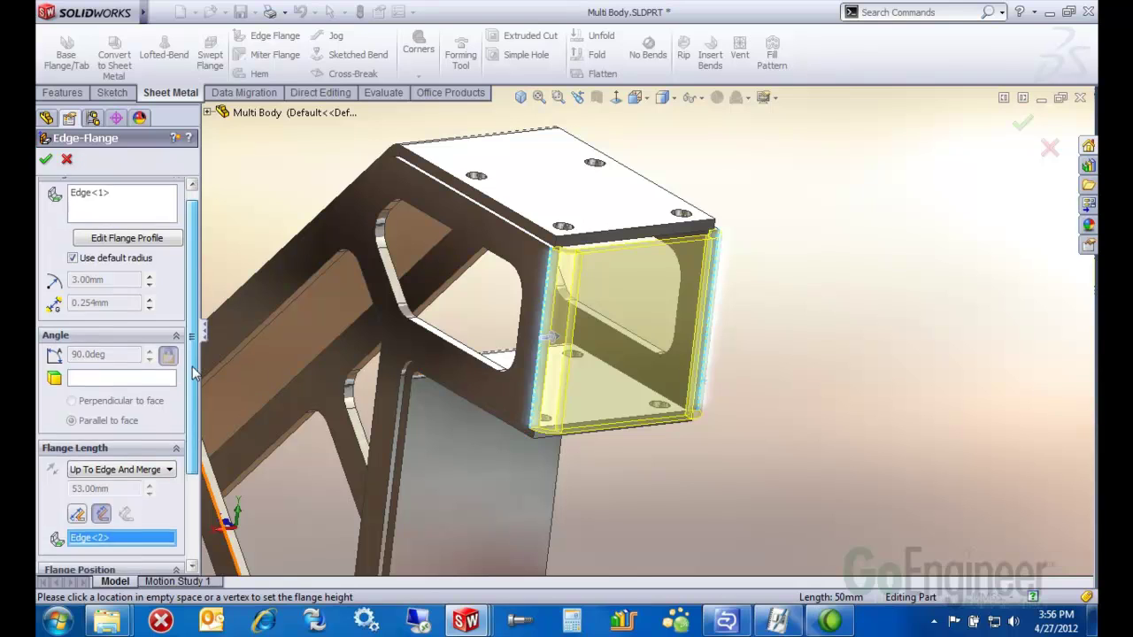
scroll(193, 371, down, 3)
click(98, 487)
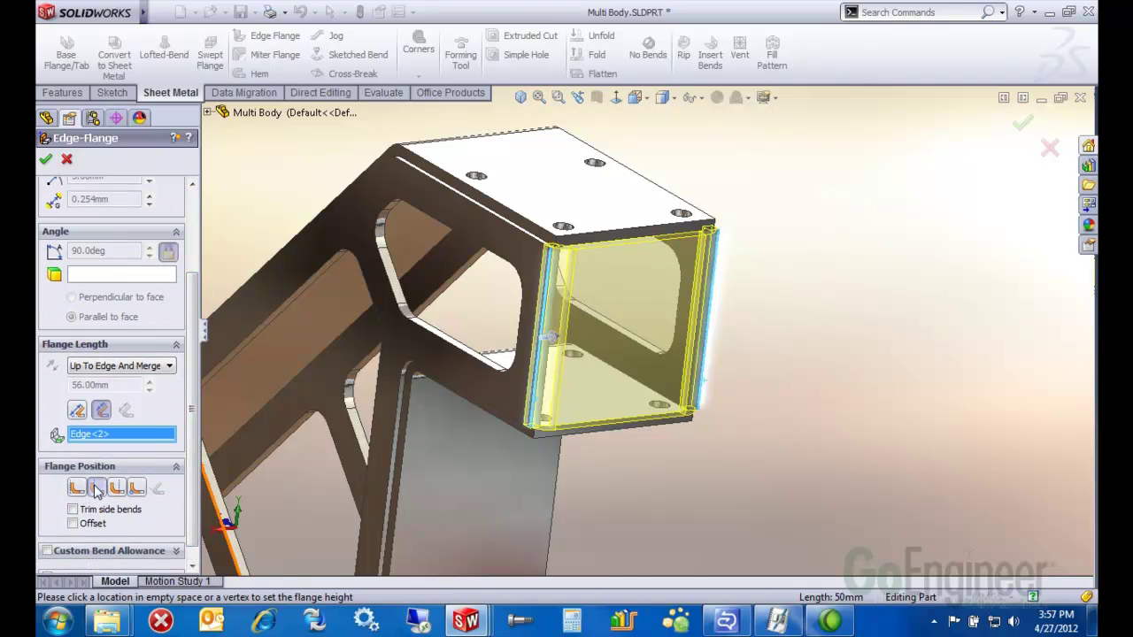
click(46, 160)
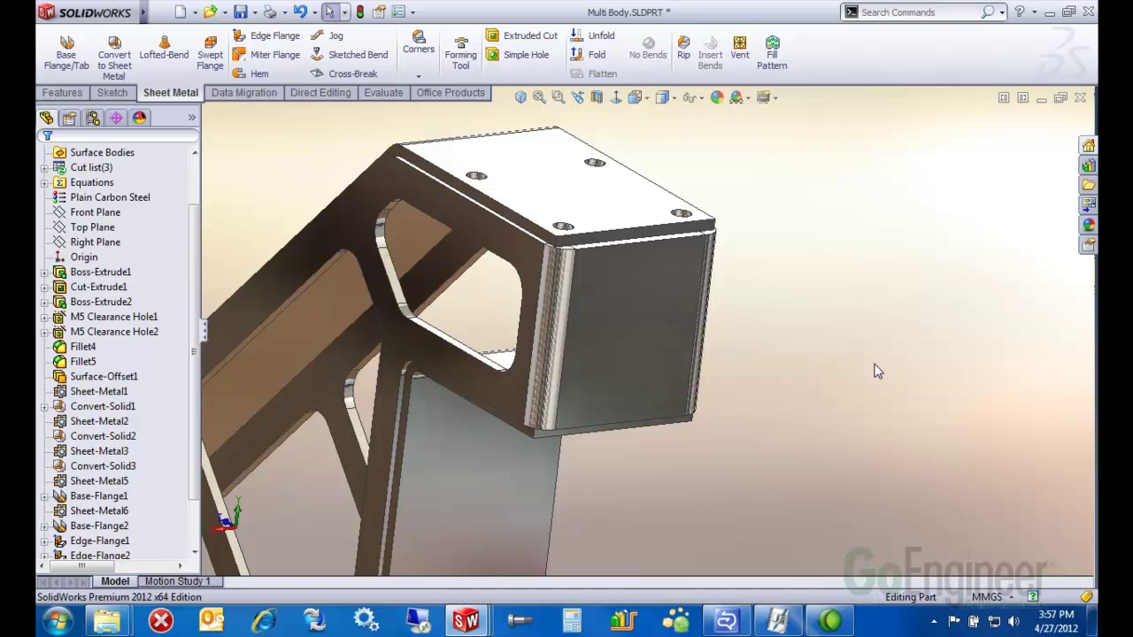
Step: Expand Cut list(3) to list the Convert-Solid1, Edge-Flange1 and Edge-Flange2 bodies
key(f)
middle_drag(852, 404, 593, 430)
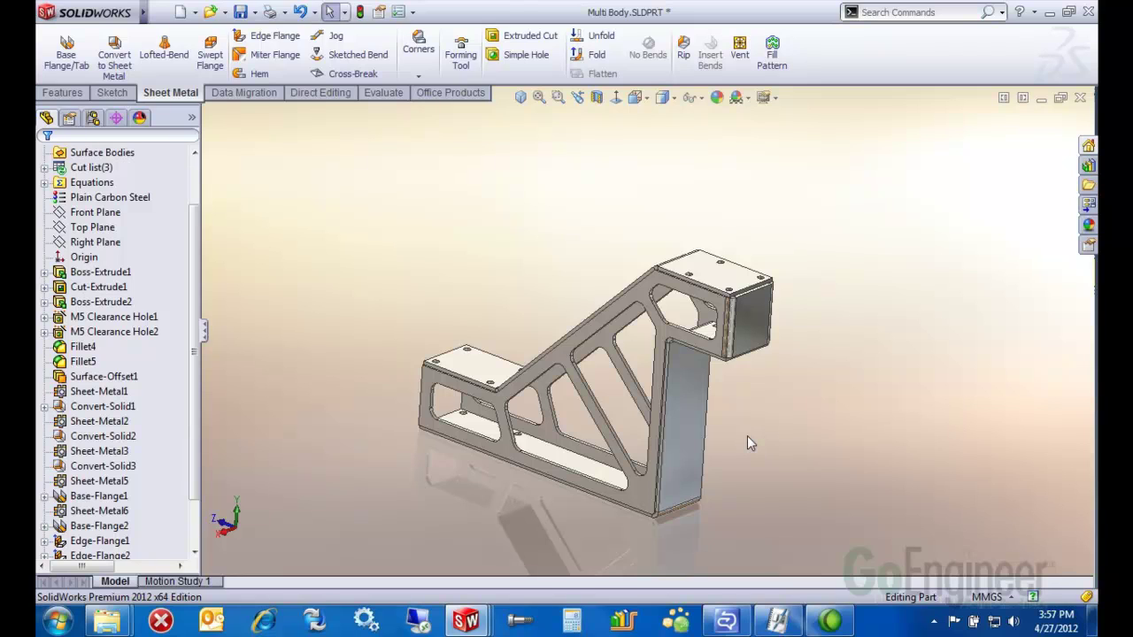
click(81, 168)
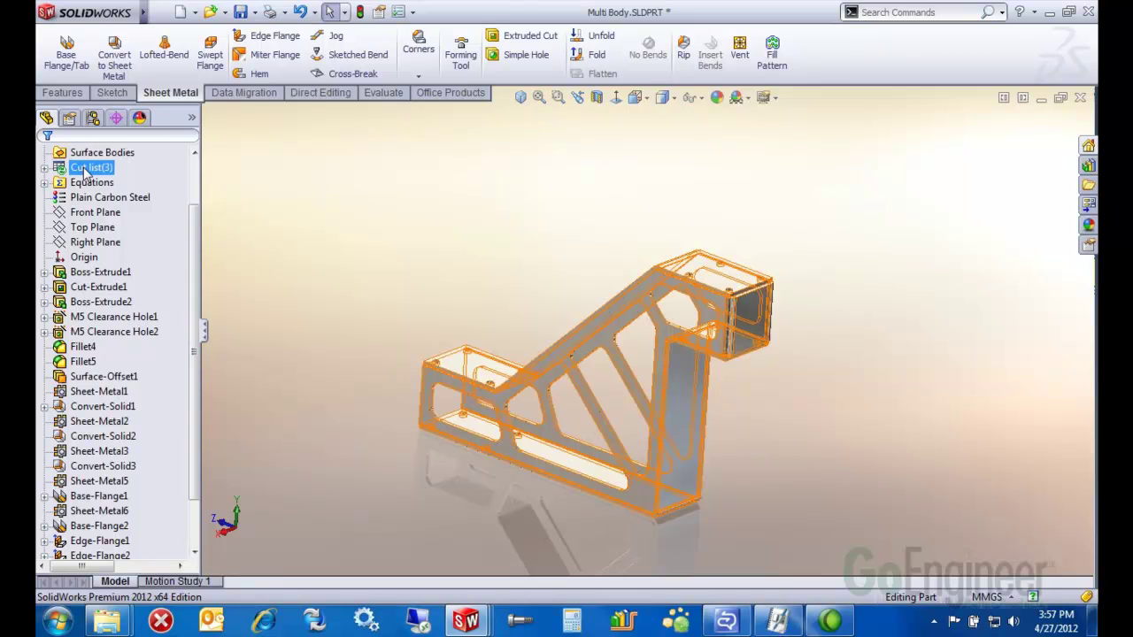
click(91, 168)
click(44, 167)
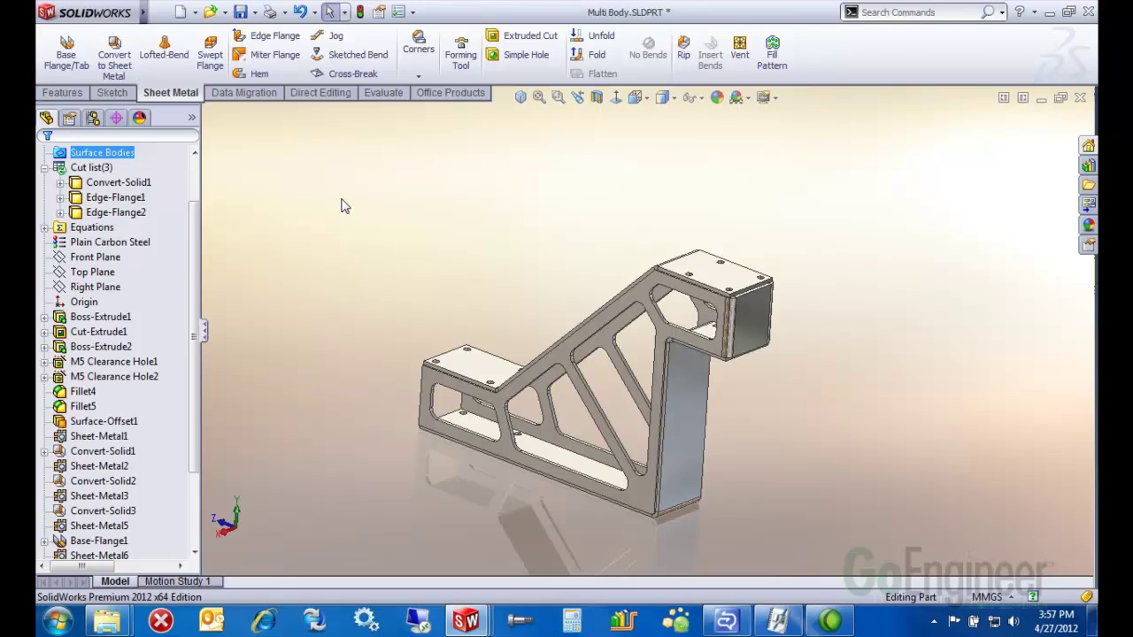
mouse_move(476, 268)
middle_down()
mouse_move(475, 250)
mouse_move(475, 260)
middle_up()
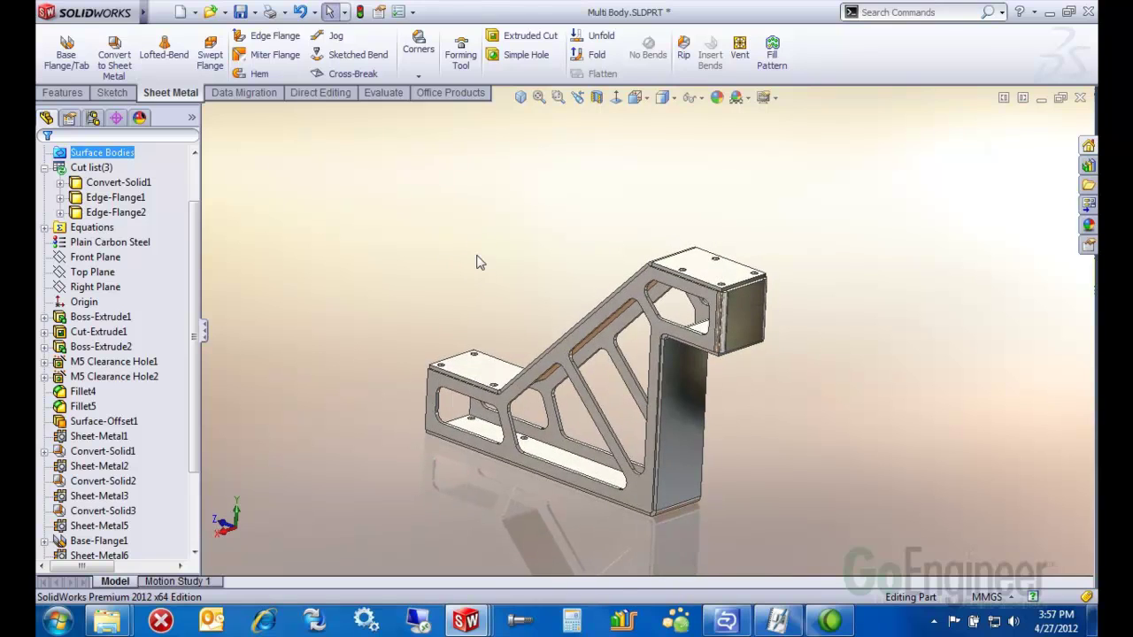
scroll(618, 400, down, 3)
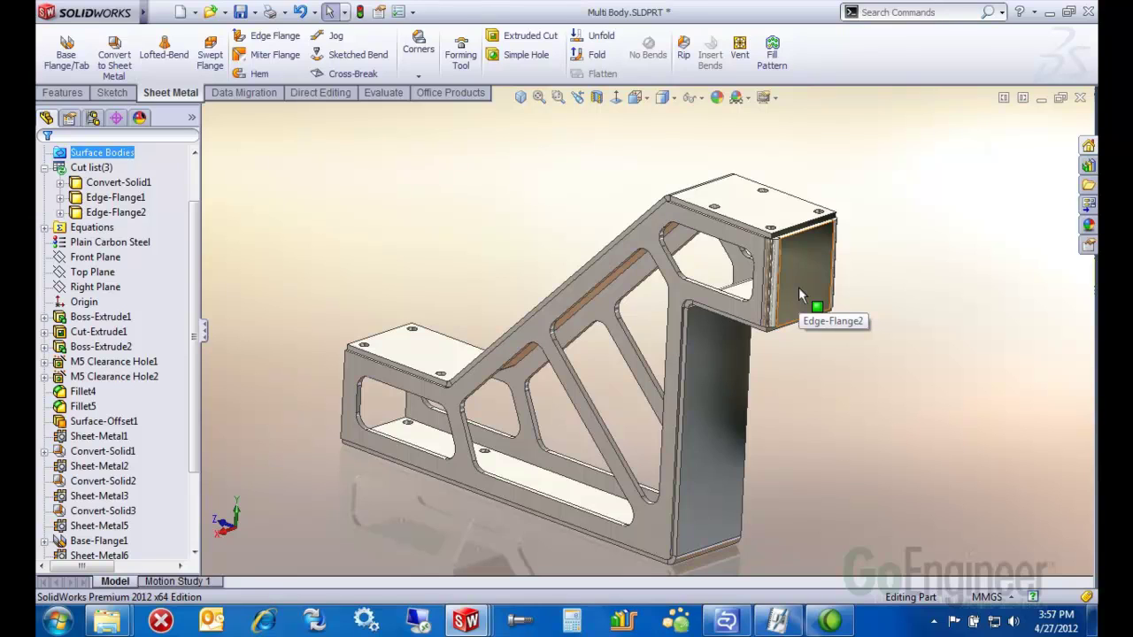
click(811, 265)
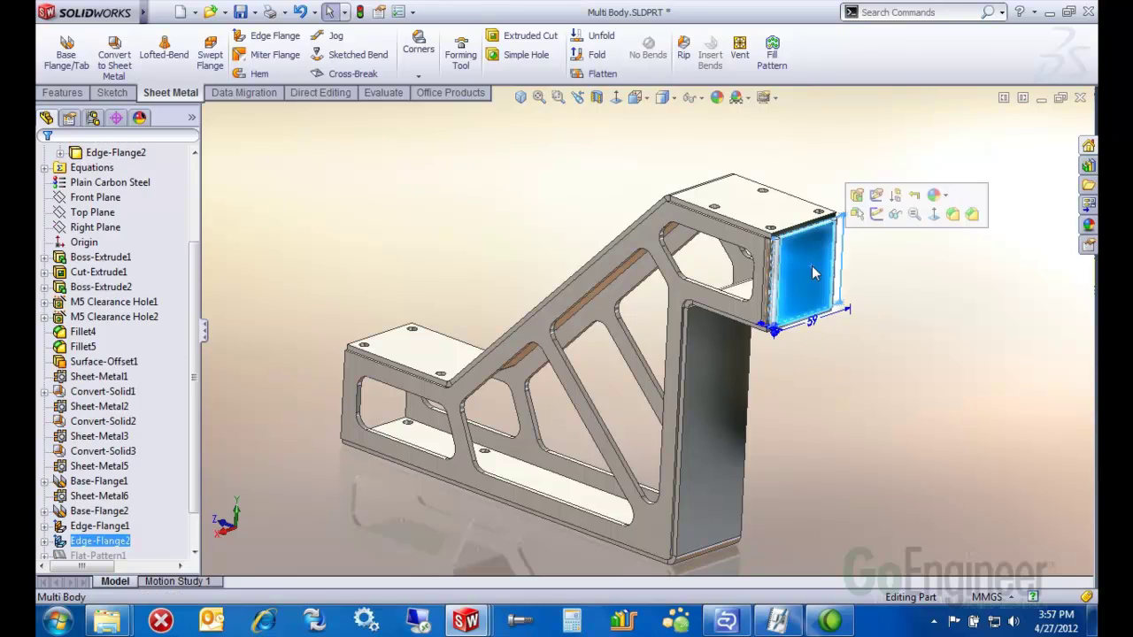
click(602, 73)
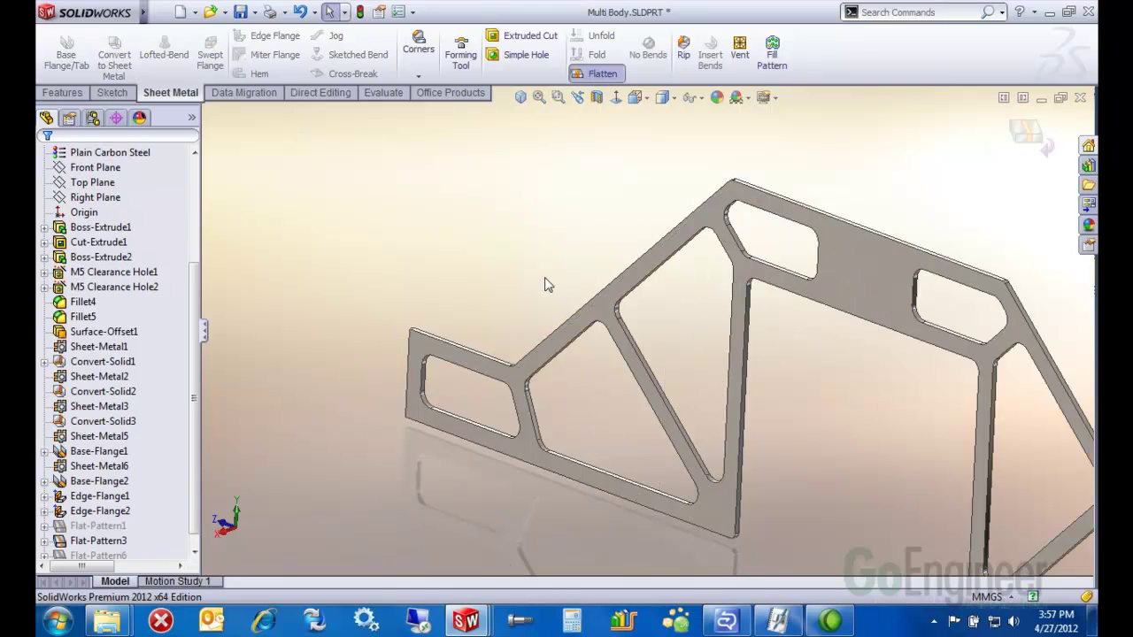
click(598, 73)
click(558, 347)
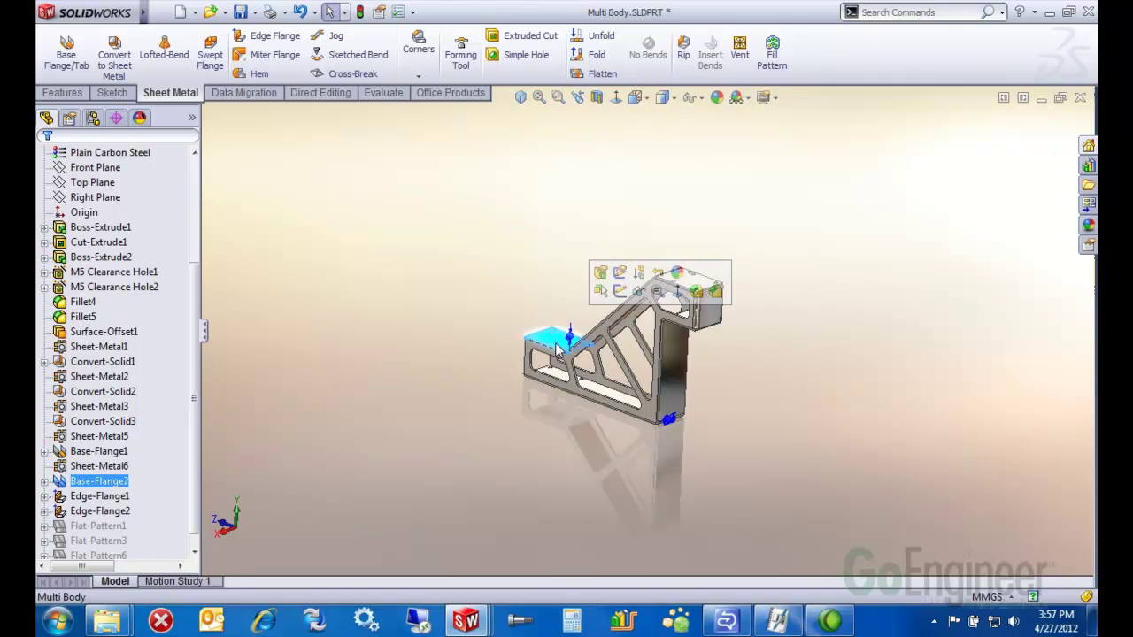
click(602, 73)
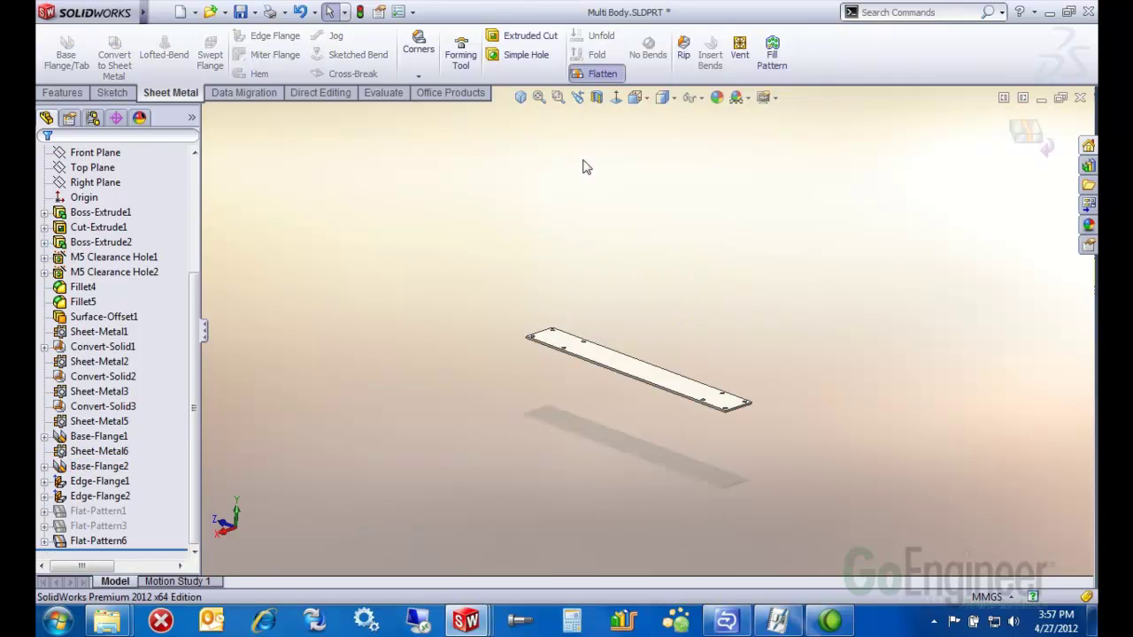
click(601, 73)
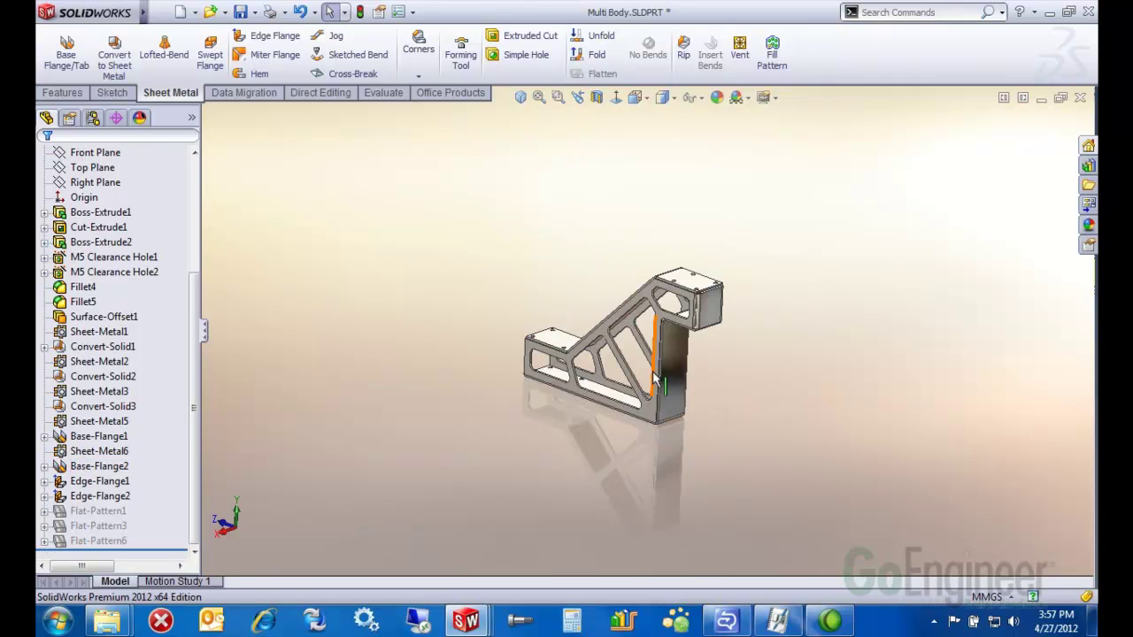
scroll(659, 377, down, 3)
middle_drag(659, 379, 531, 233)
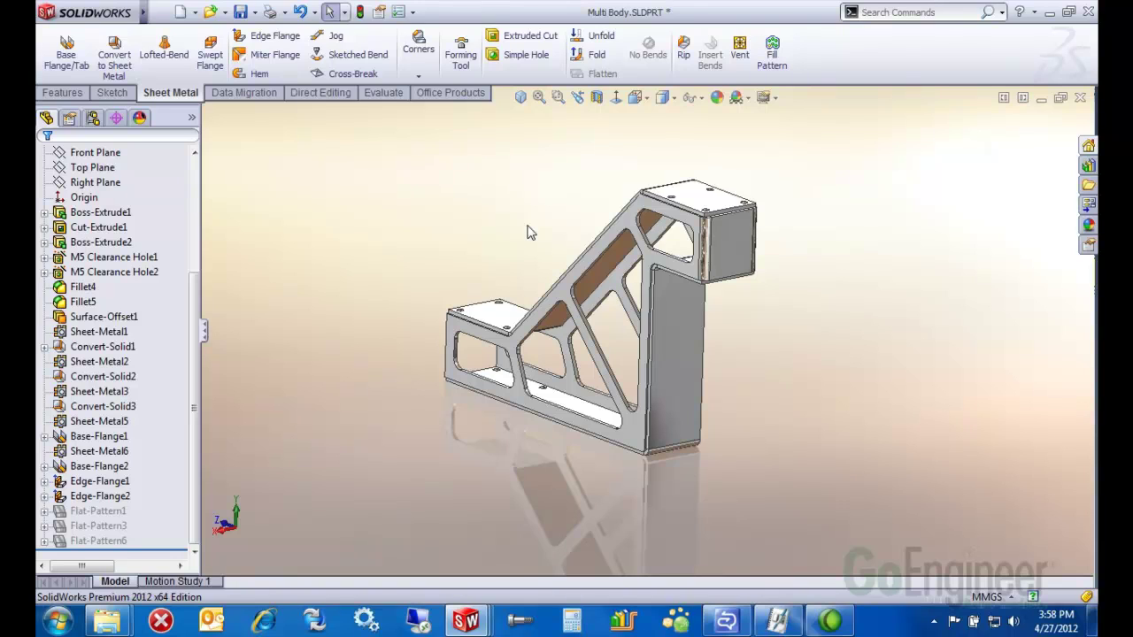
Step: Export the flange body to DXF, replacing the existing Multi Body.DXF
right_click(730, 235)
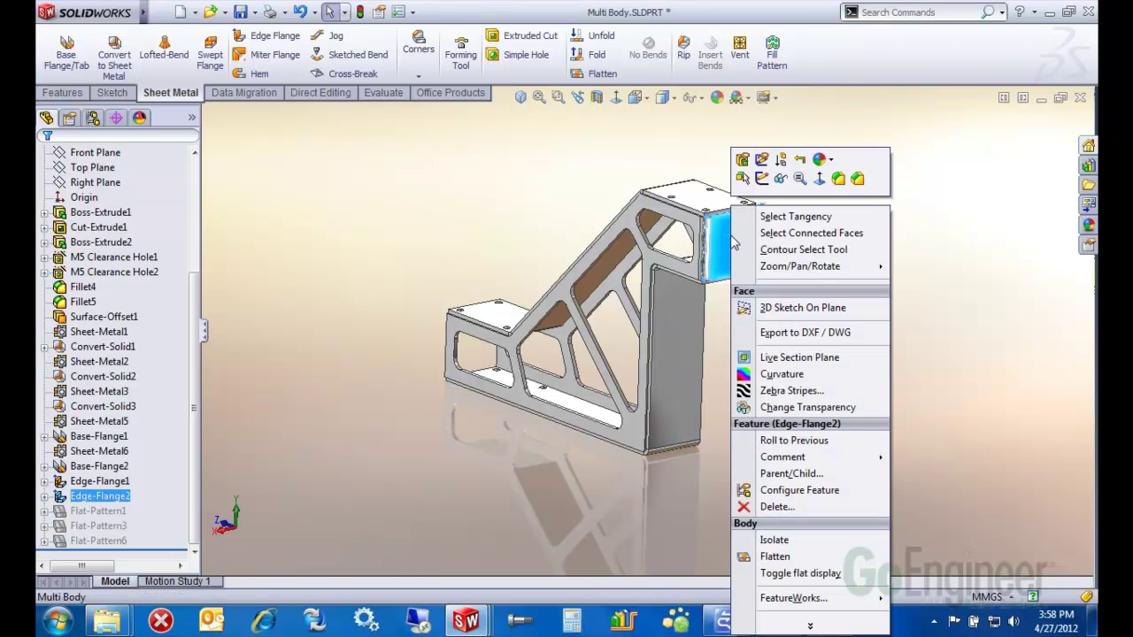
click(785, 335)
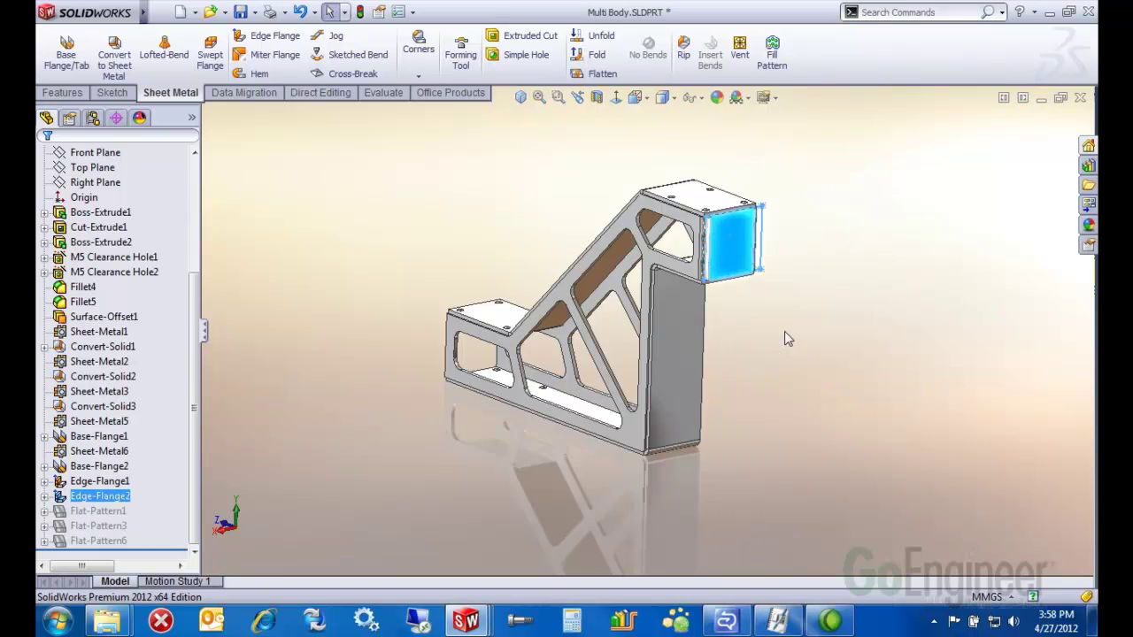
click(651, 488)
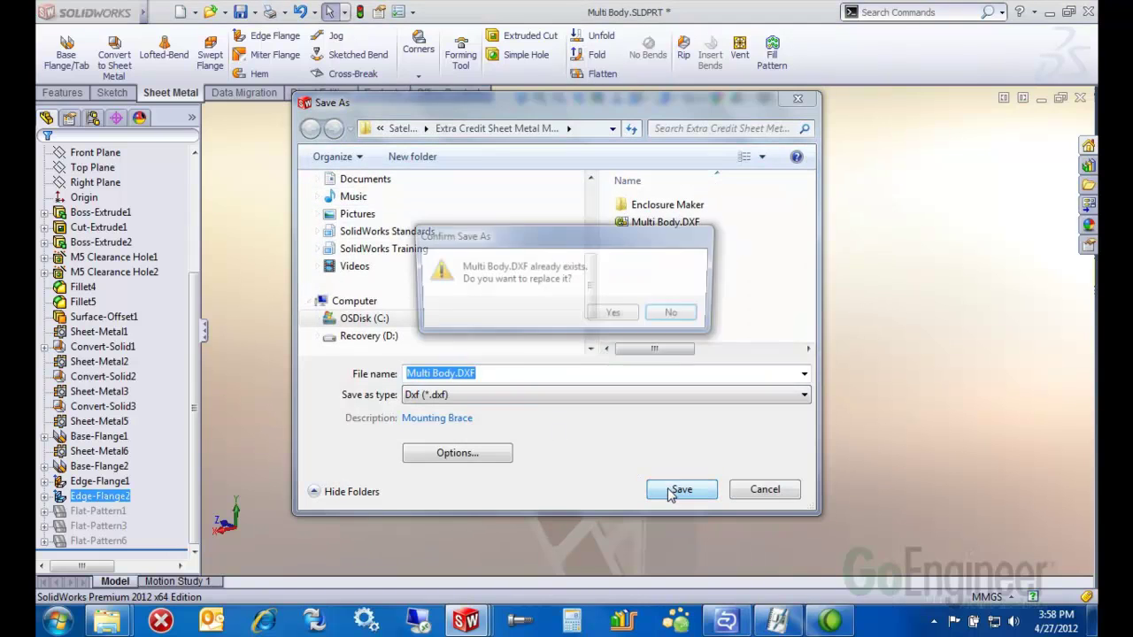
click(614, 314)
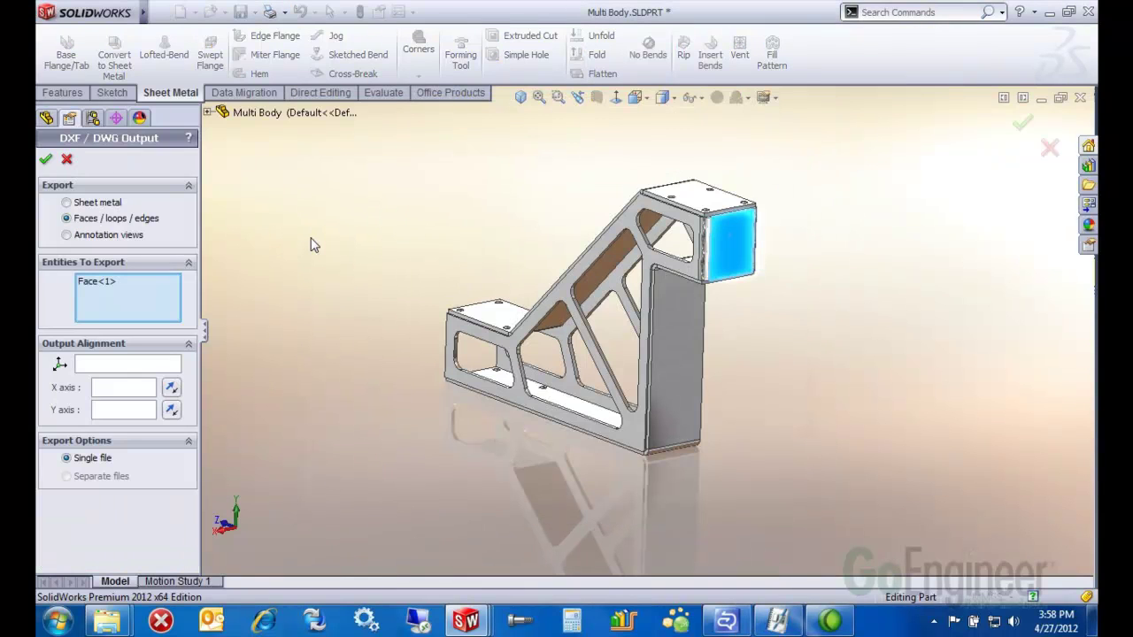
Step: Export the sheet-metal flat pattern with bend lines and library features included
click(83, 205)
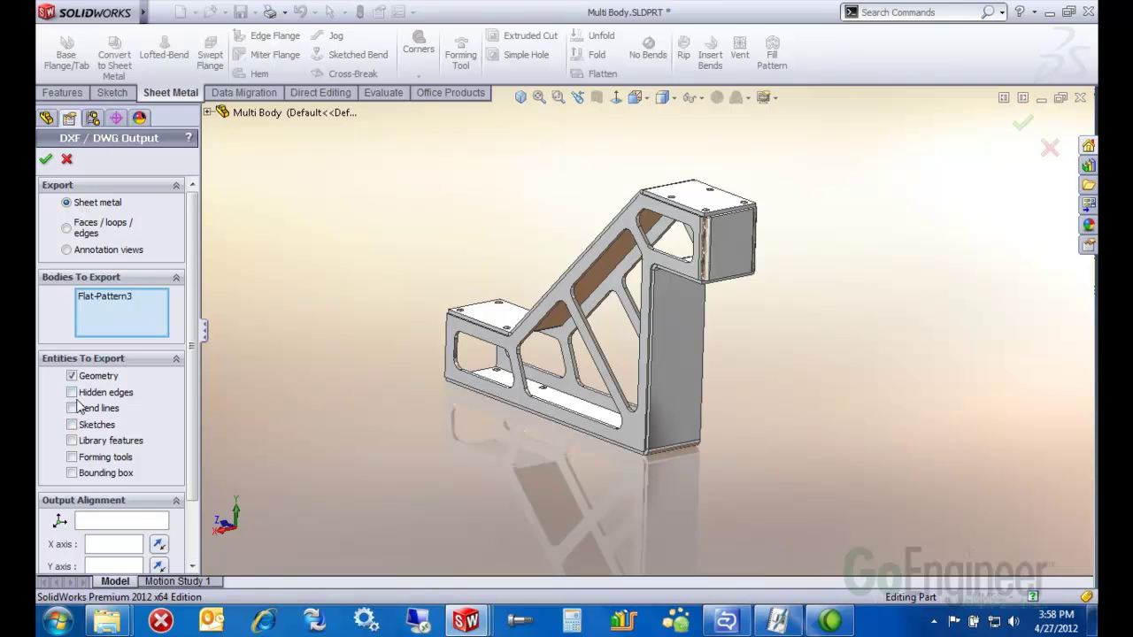
click(71, 440)
click(72, 408)
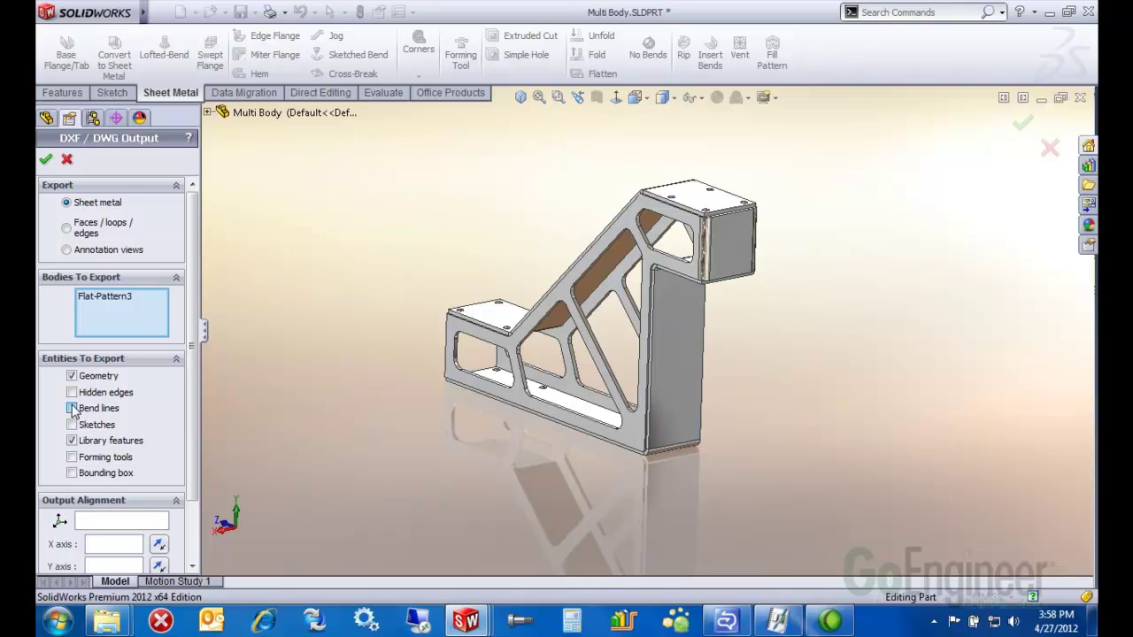
click(43, 159)
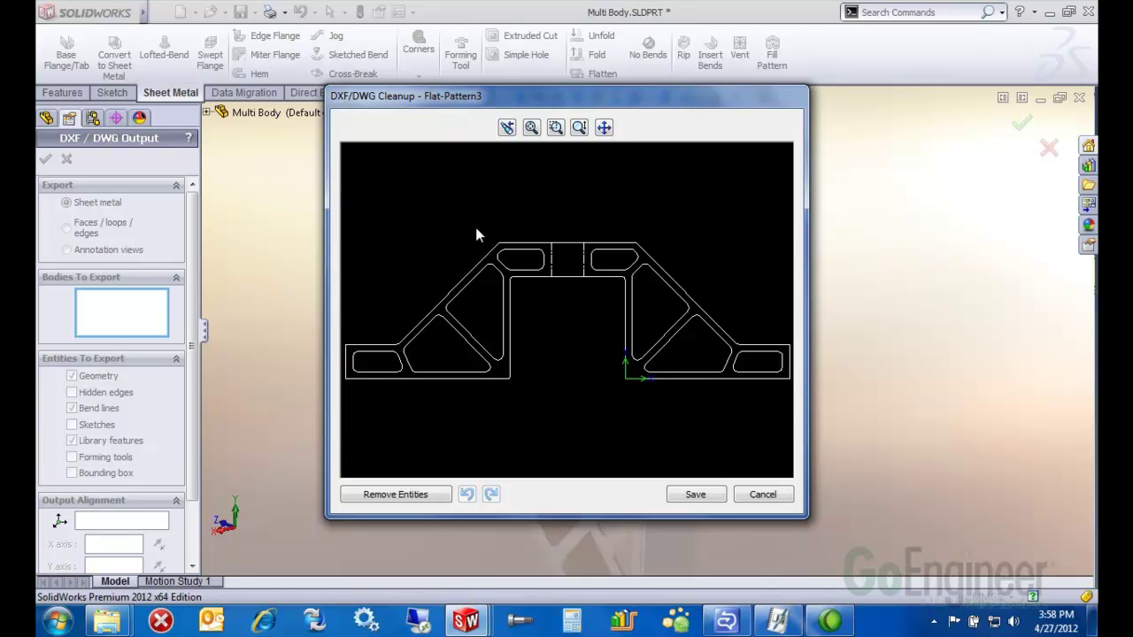
Step: Box-select and delete the two rounded slots beside the bend lines, then save the DXF
click(394, 494)
scroll(538, 278, down, 2)
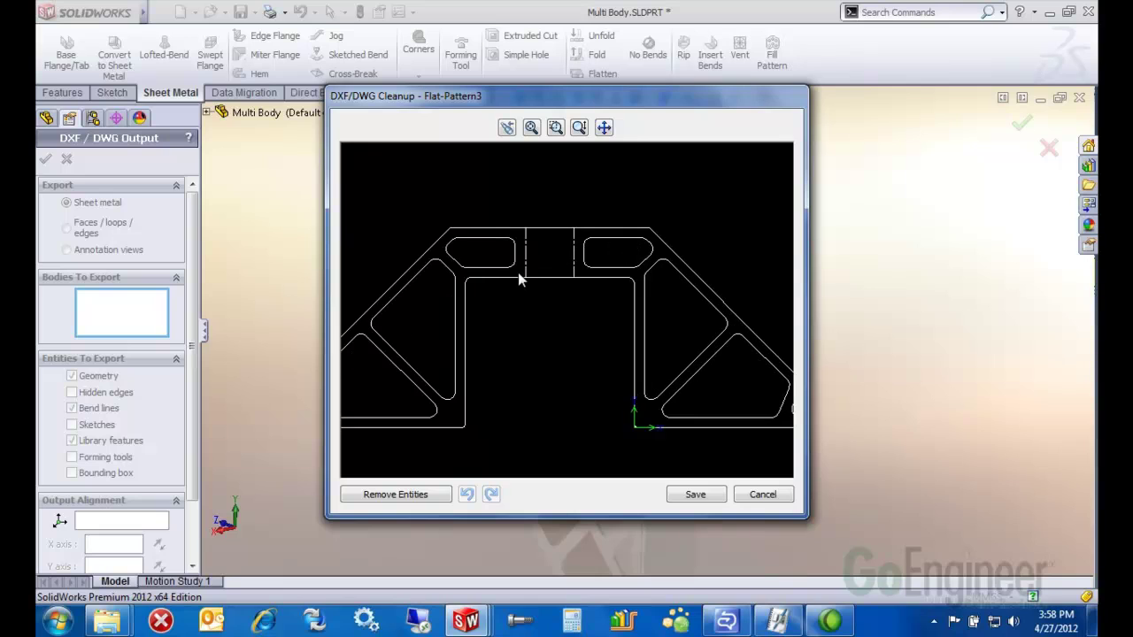
drag(434, 234, 658, 267)
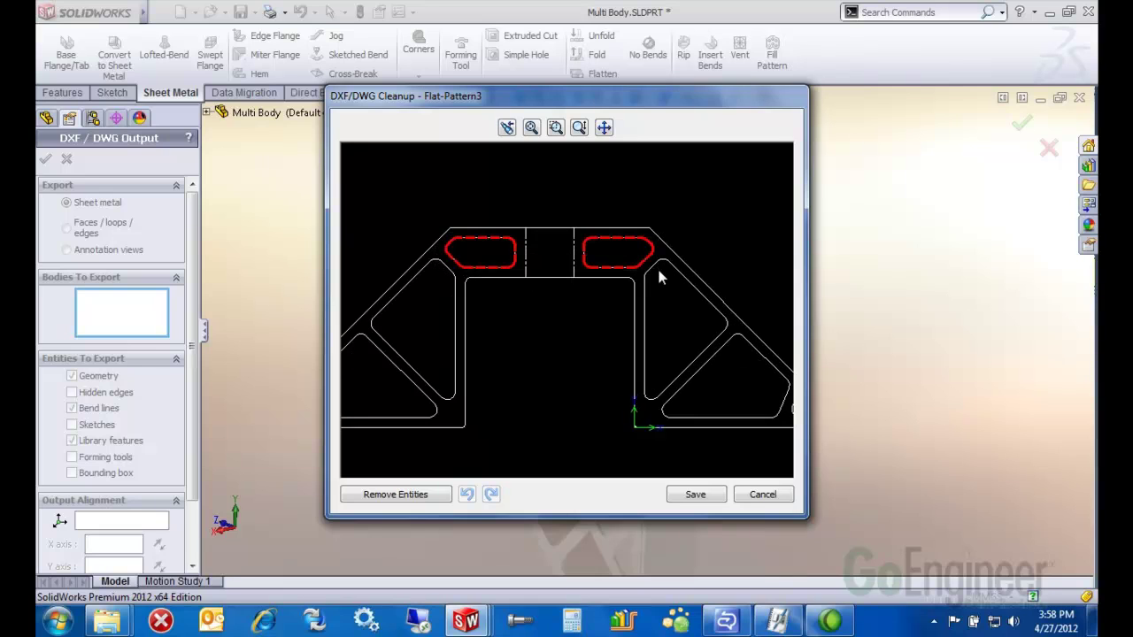
click(410, 498)
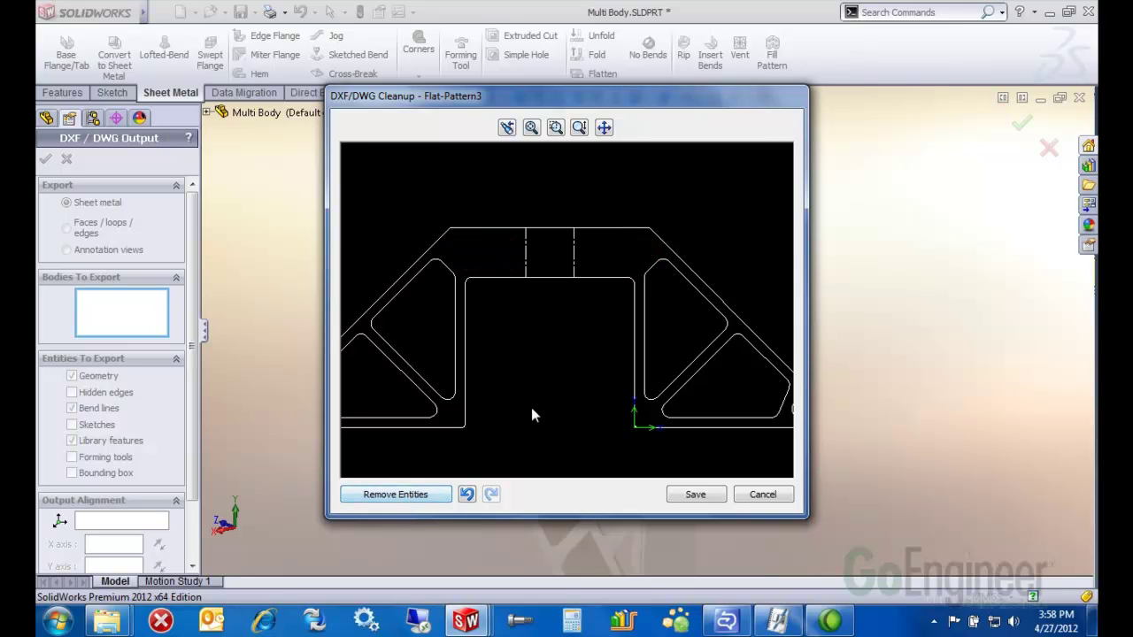
scroll(533, 407, down, 3)
scroll(500, 281, down, 1)
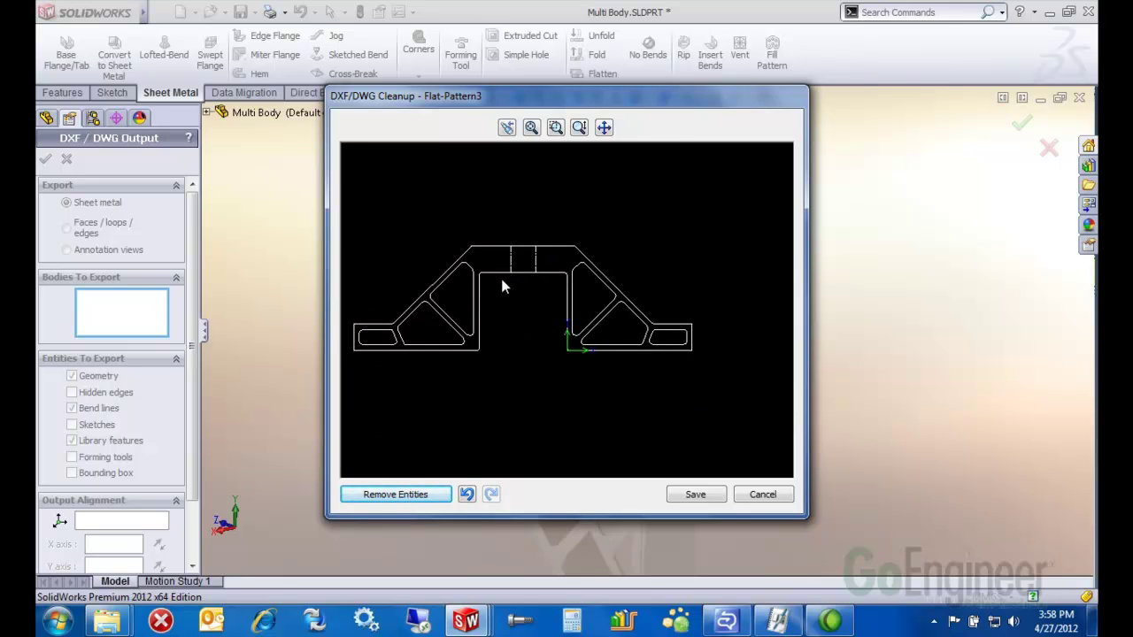
click(695, 493)
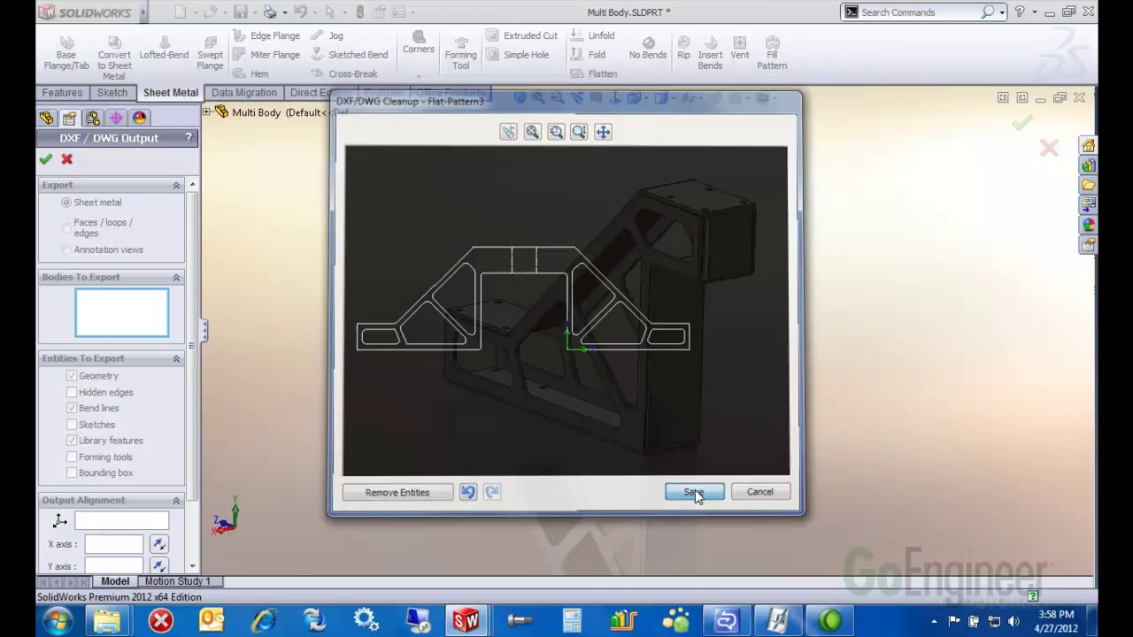